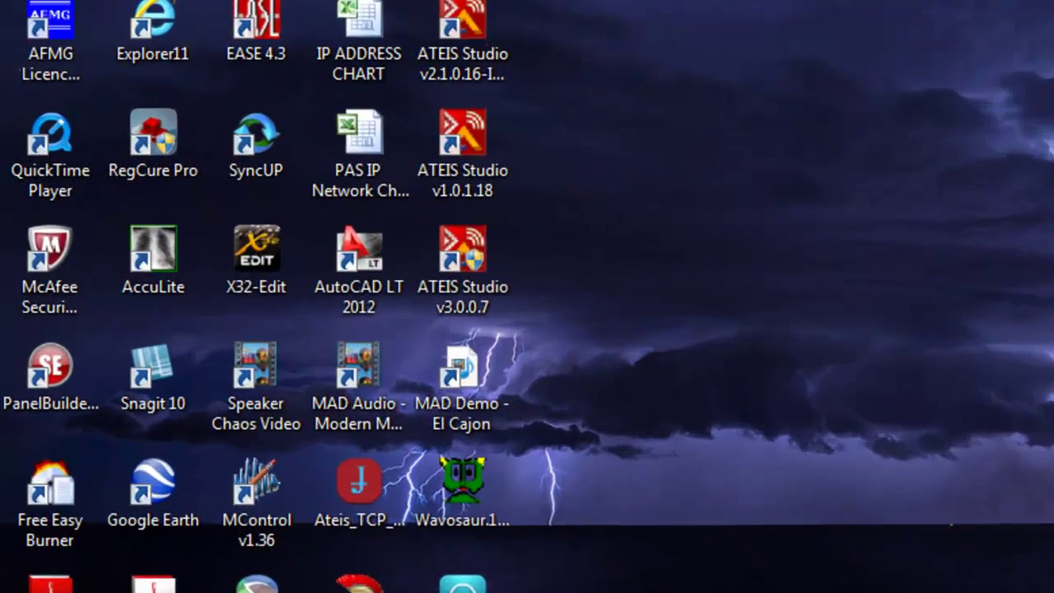
- Open the Windows Start menu with the Windows key
{"action": "key", "text": "super"}
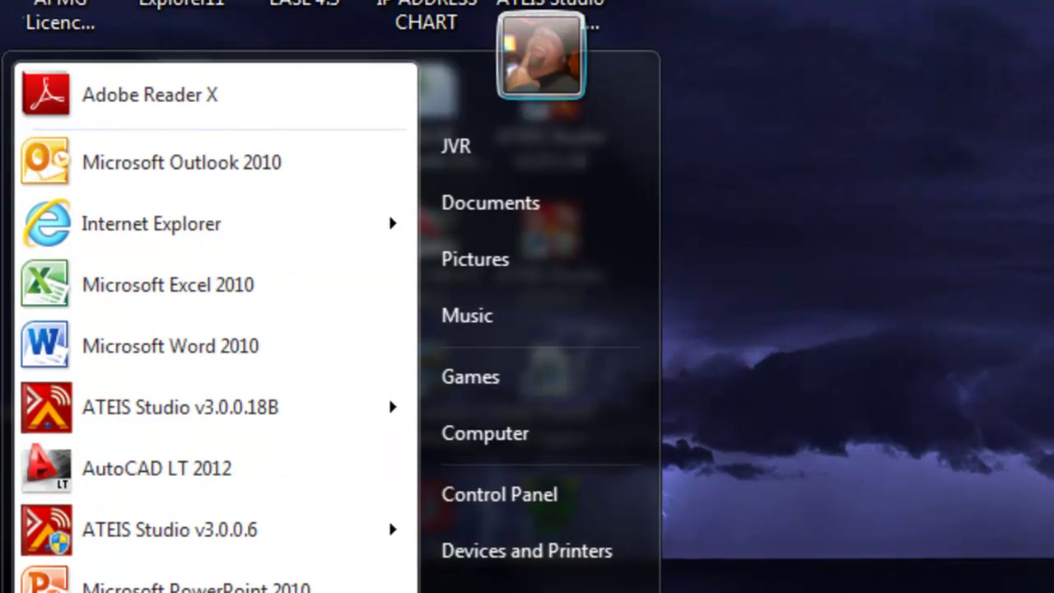
- Launch ATEIS Studio v3.0.0.6 from the Start menu
{"action": "mouse_move", "coordinate": [185, 554]}
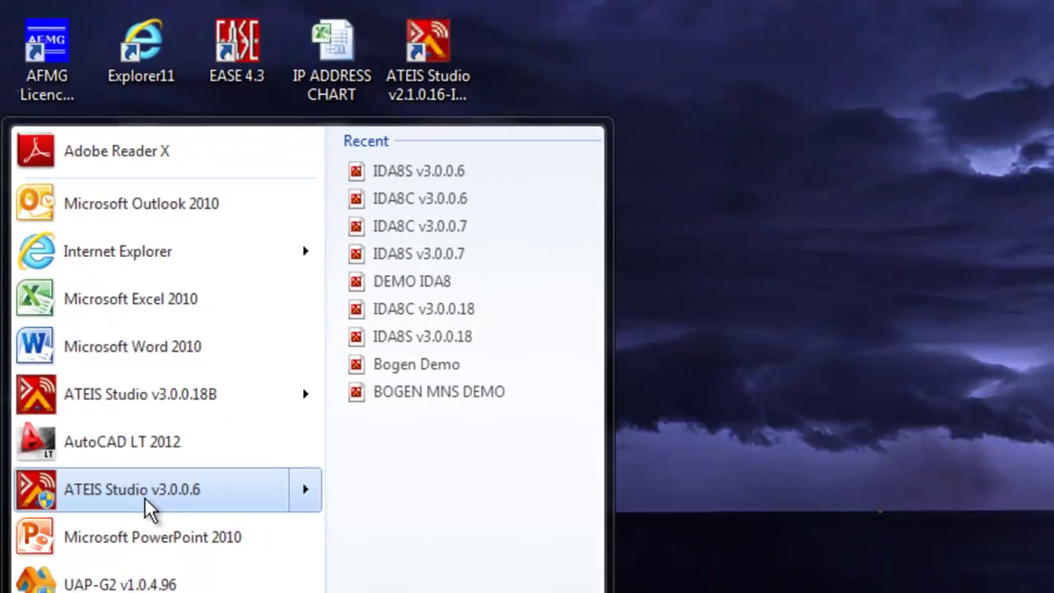
{"action": "left_click", "coordinate": [185, 551]}
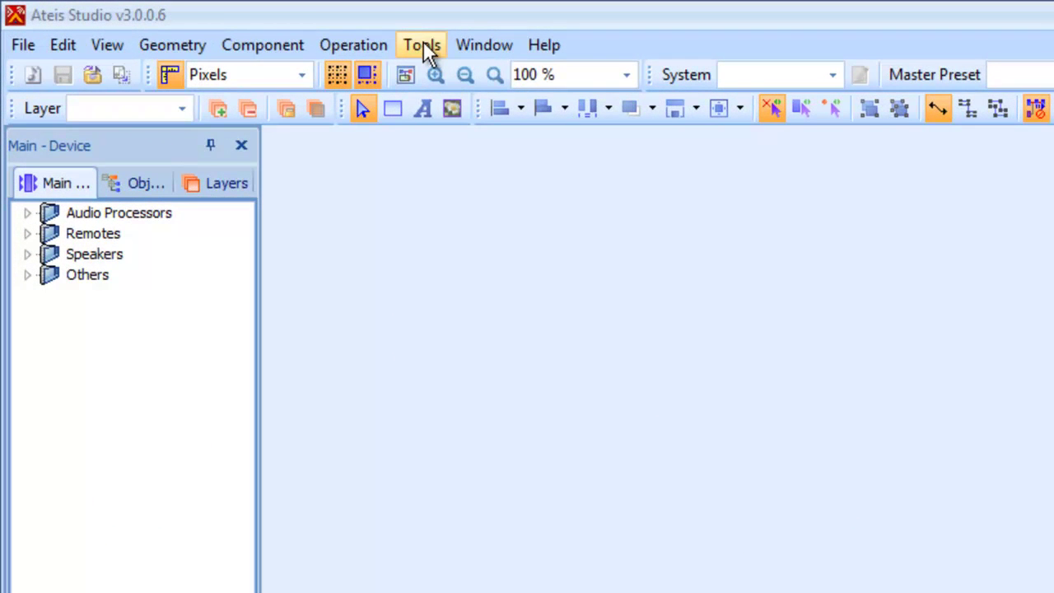
- Set the Communication net adapter to Realtek PCIe FE Family Controller so IDA8C and IDA8S appear
{"action": "left_click", "coordinate": [423, 49]}
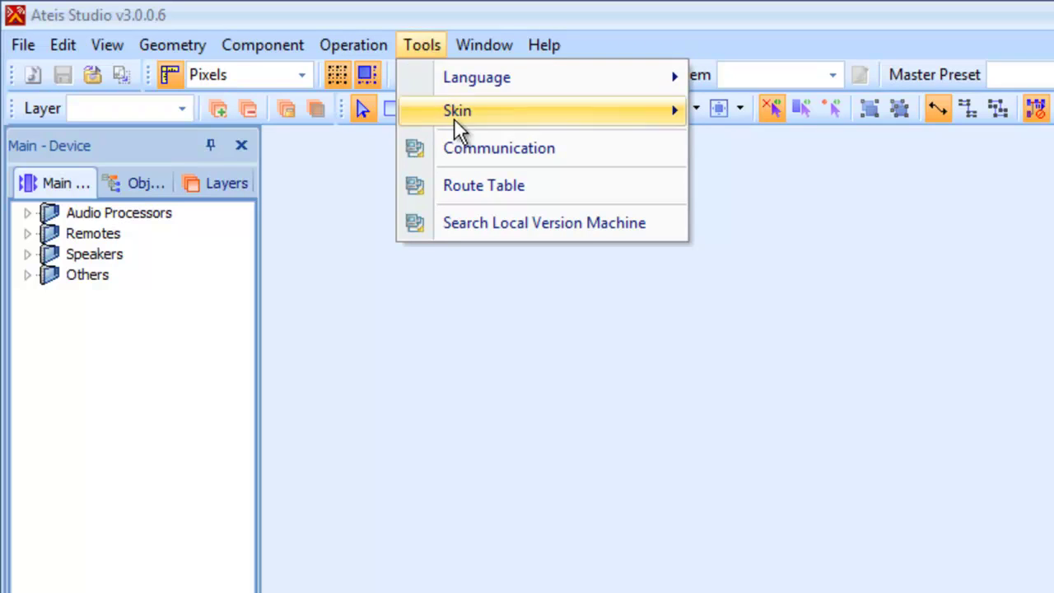
{"action": "left_click", "coordinate": [498, 151]}
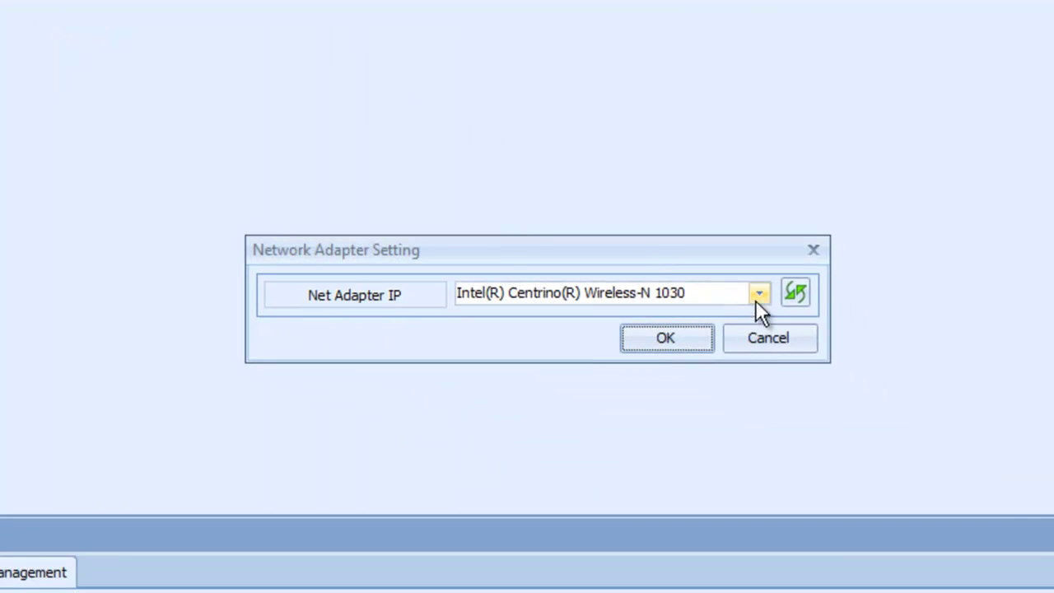
{"action": "left_click", "coordinate": [759, 296]}
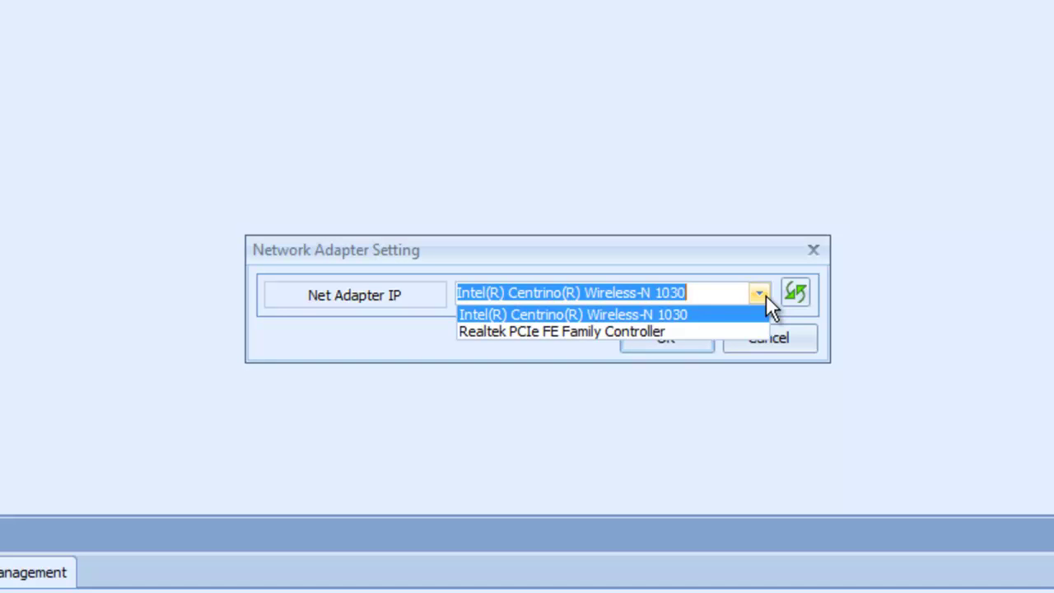
{"action": "left_click", "coordinate": [627, 329]}
{"action": "left_click", "coordinate": [671, 343]}
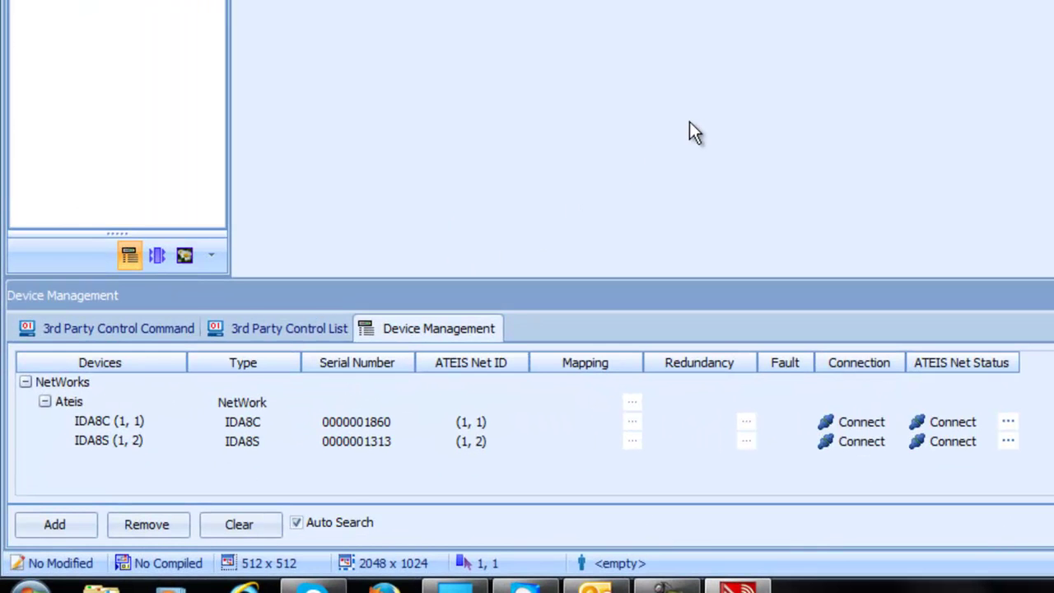
{"action": "left_click", "coordinate": [590, 420]}
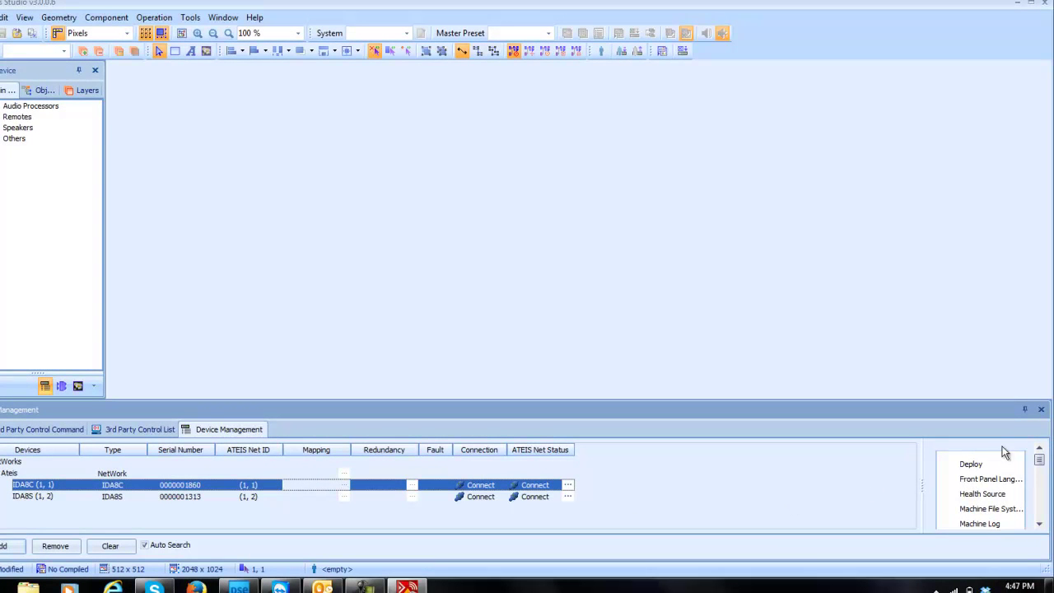
{"action": "left_click_drag", "start_coordinate": [1039, 463], "coordinate": [1039, 499]}
{"action": "left_click_drag", "start_coordinate": [1021, 379], "coordinate": [1024, 384]}
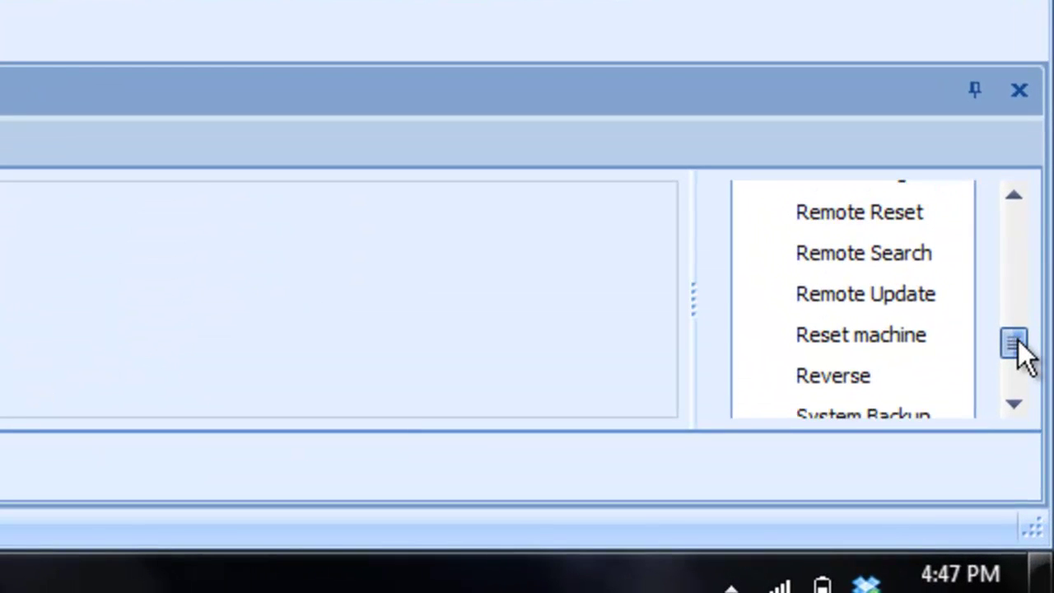
{"action": "left_click_drag", "start_coordinate": [1018, 340], "coordinate": [1010, 298]}
{"action": "double_click", "coordinate": [854, 242]}
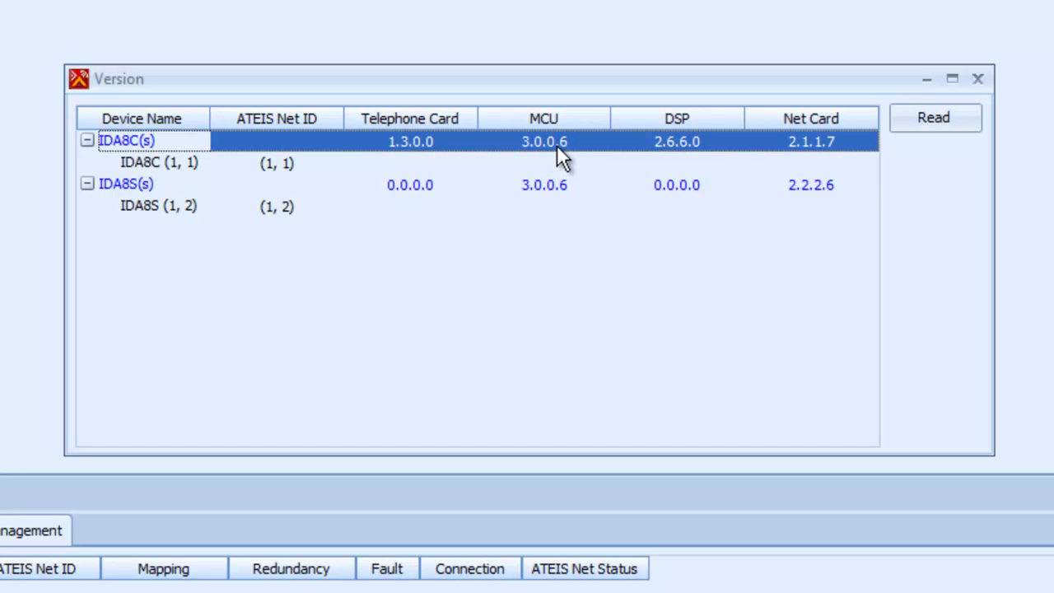
{"action": "left_click", "coordinate": [549, 185]}
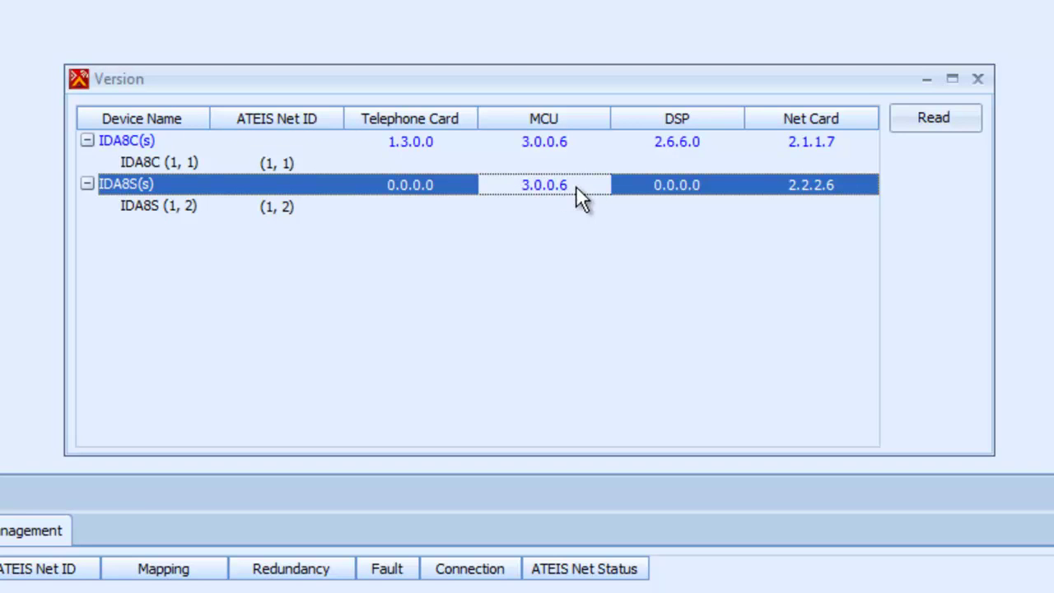
{"action": "left_click", "coordinate": [977, 78]}
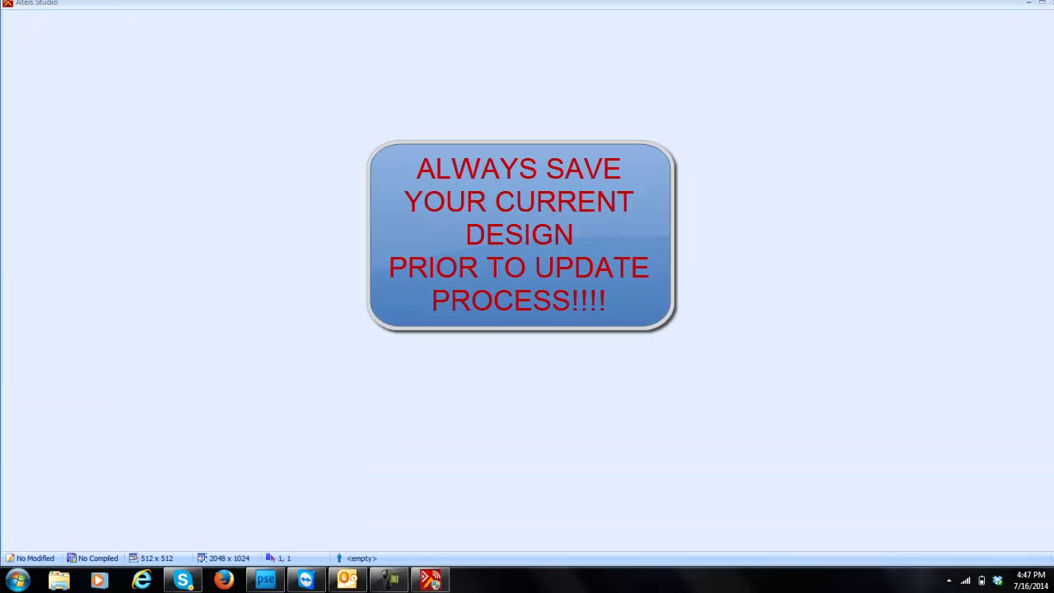
- Close ATEIS Studio v3.0.0.6 with Alt+F4
{"action": "key", "text": "alt+F4"}
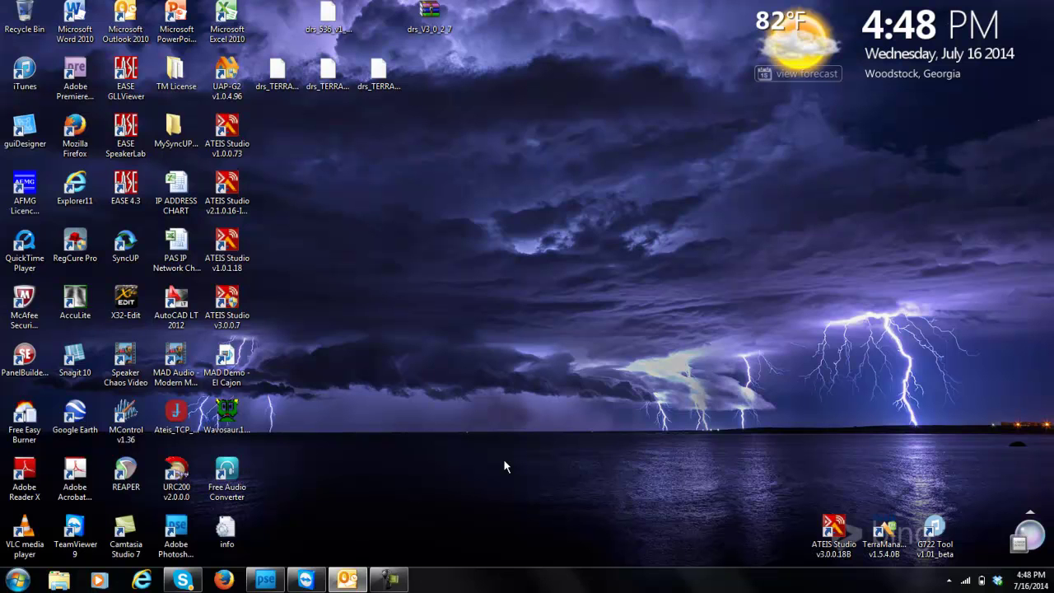
- Launch ATEIS Studio v3.0.0.18B from the Start menu
{"action": "left_click", "coordinate": [18, 580]}
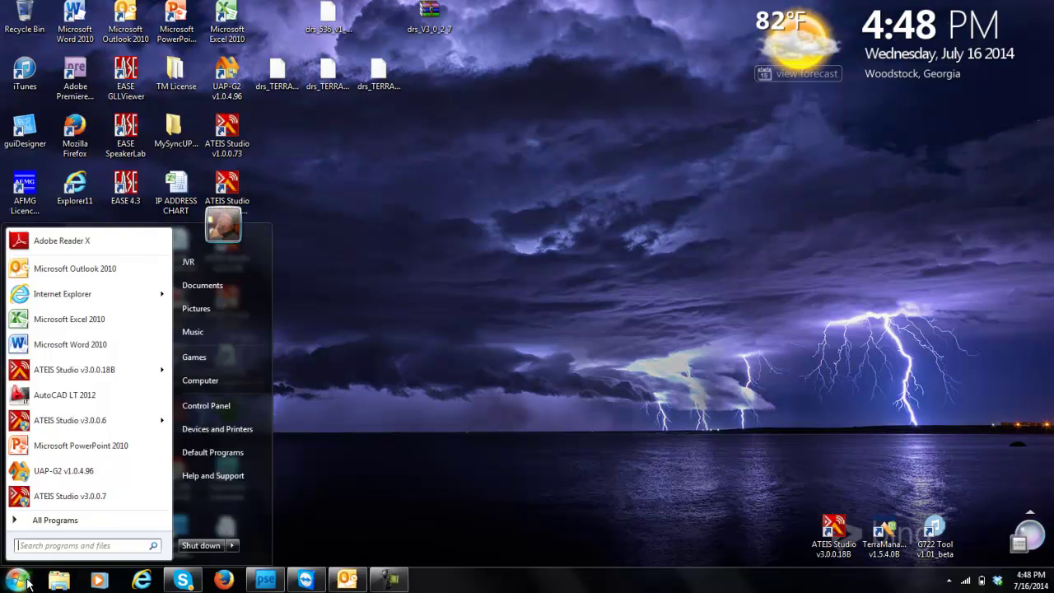
{"action": "left_click", "coordinate": [76, 369]}
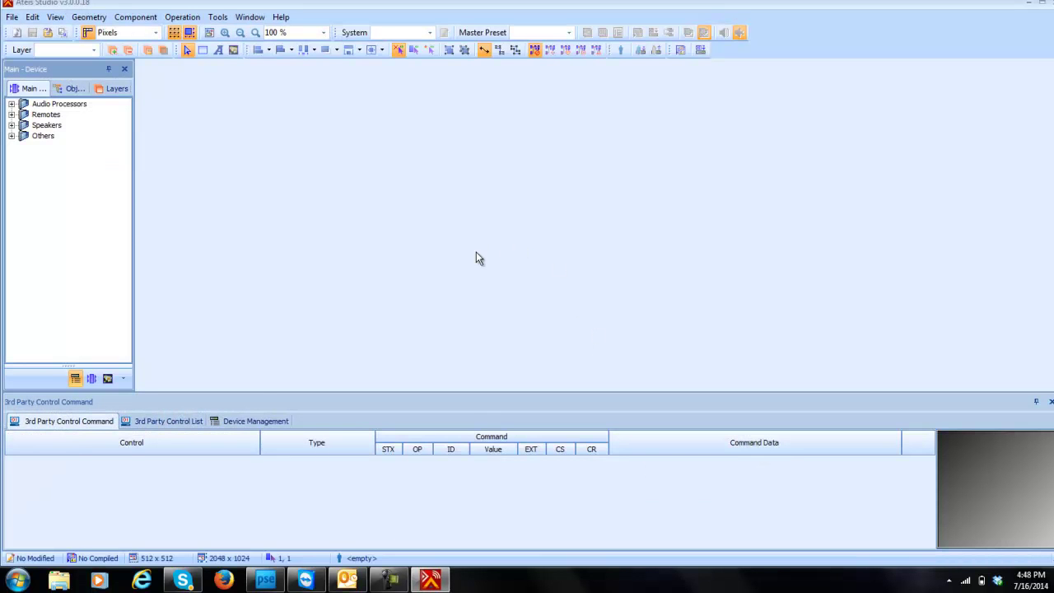
- Show Device Management and set the Communication adapter to Realtek PCIe FE Family Controller
{"action": "left_click", "coordinate": [262, 420]}
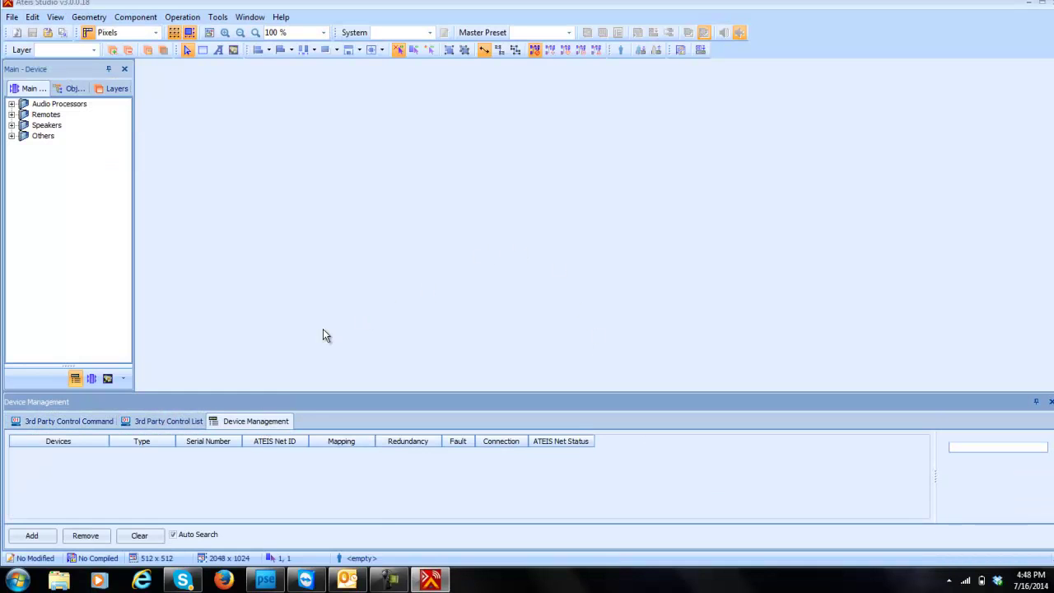
{"action": "left_click", "coordinate": [217, 17]}
{"action": "left_click", "coordinate": [250, 71]}
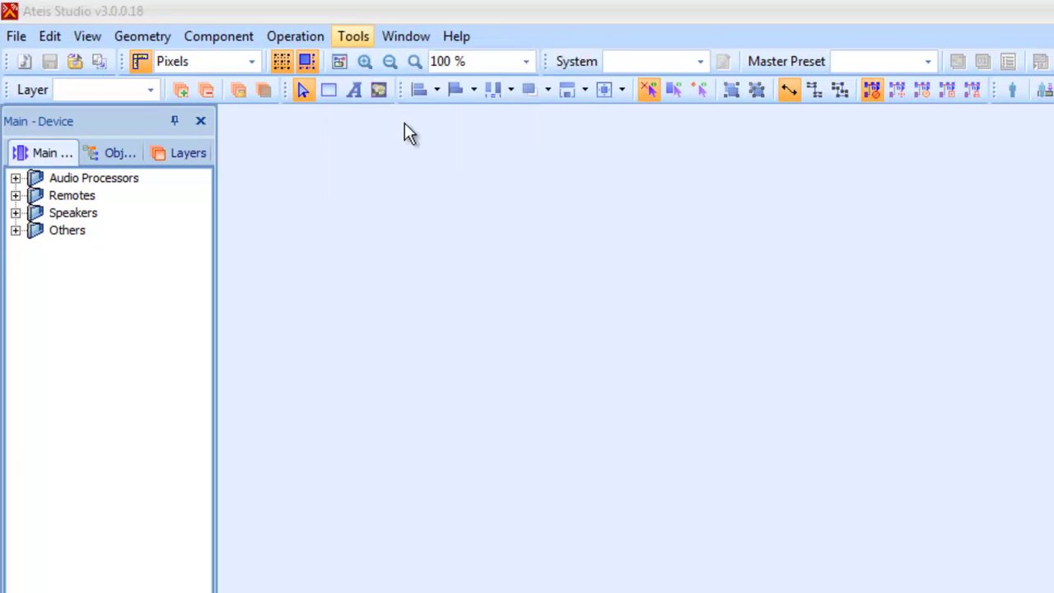
{"action": "left_click", "coordinate": [687, 279]}
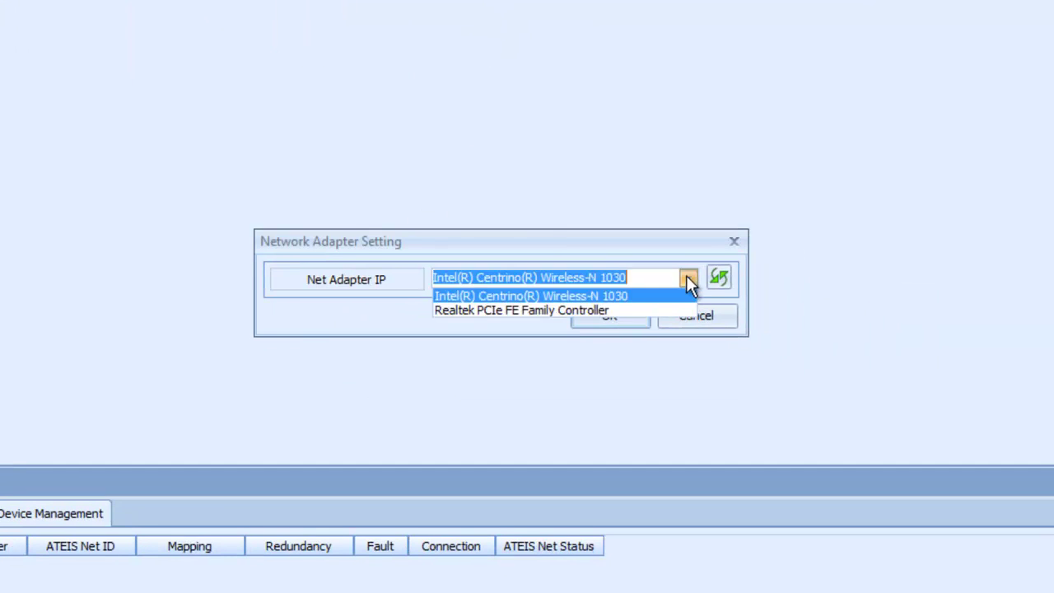
{"action": "left_click", "coordinate": [659, 310]}
{"action": "left_click", "coordinate": [632, 318]}
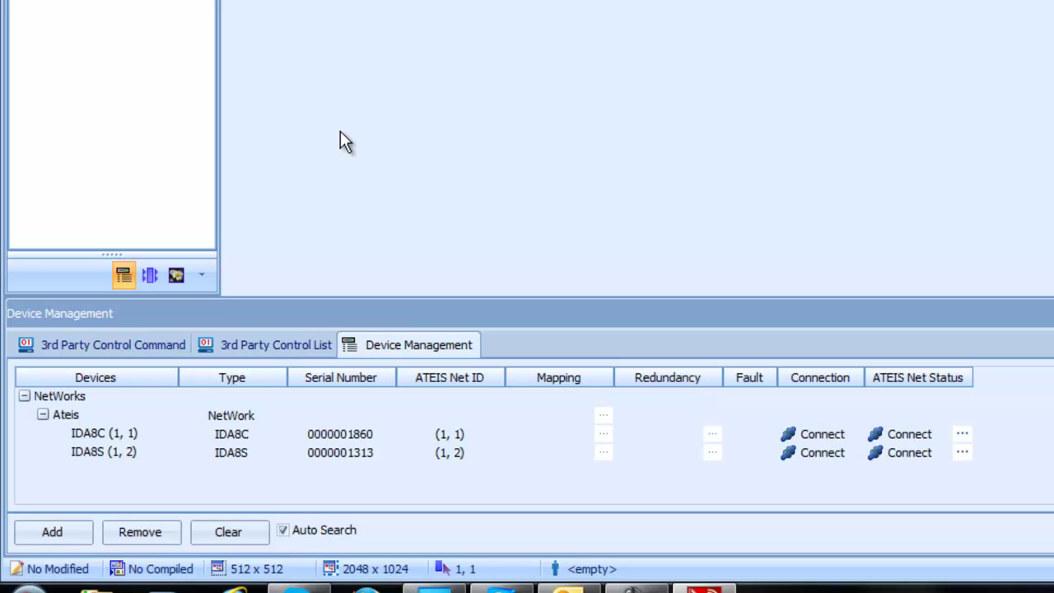
- Select the IDA8C unit and launch Update from the bottom of the function list
{"action": "left_click", "coordinate": [557, 453]}
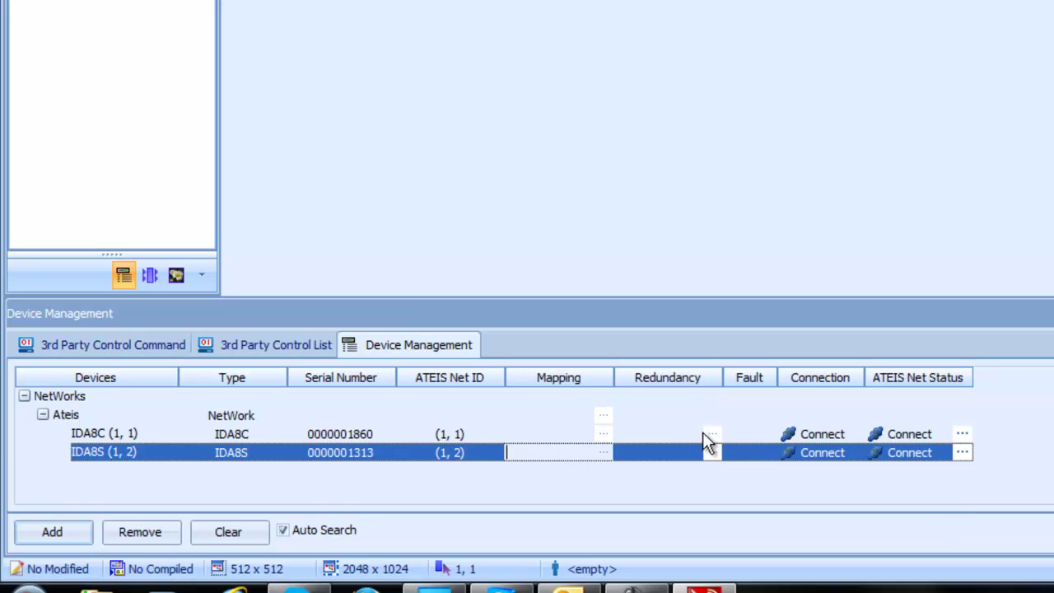
{"action": "left_click", "coordinate": [756, 438]}
{"action": "left_click", "coordinate": [755, 449]}
{"action": "left_click", "coordinate": [755, 435]}
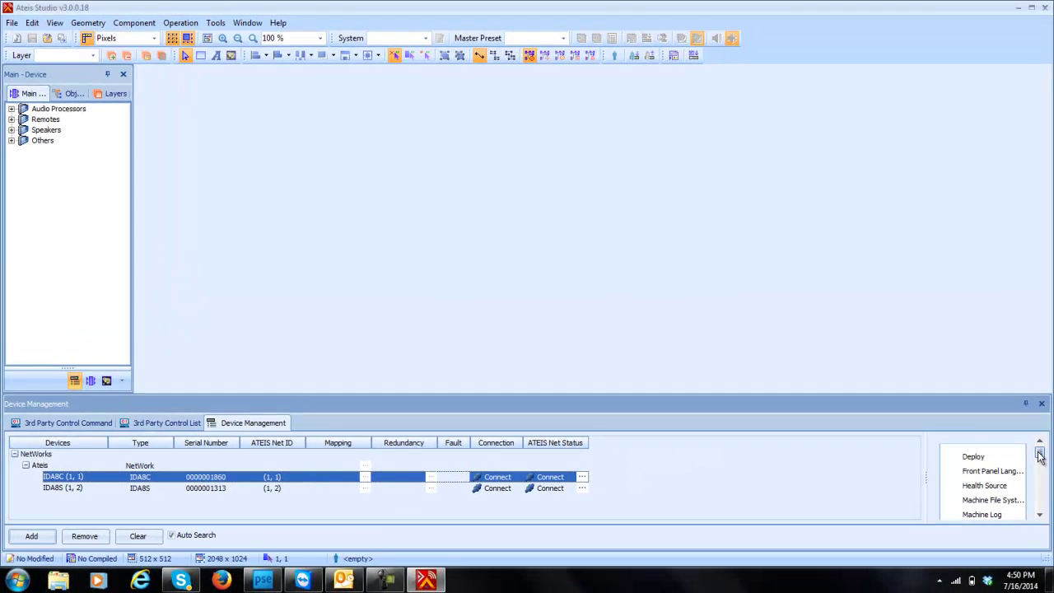
{"action": "scroll", "coordinate": [1039, 458], "scroll_direction": "down", "scroll_amount": 1}
{"action": "scroll", "coordinate": [1039, 461], "scroll_direction": "down", "scroll_amount": 2}
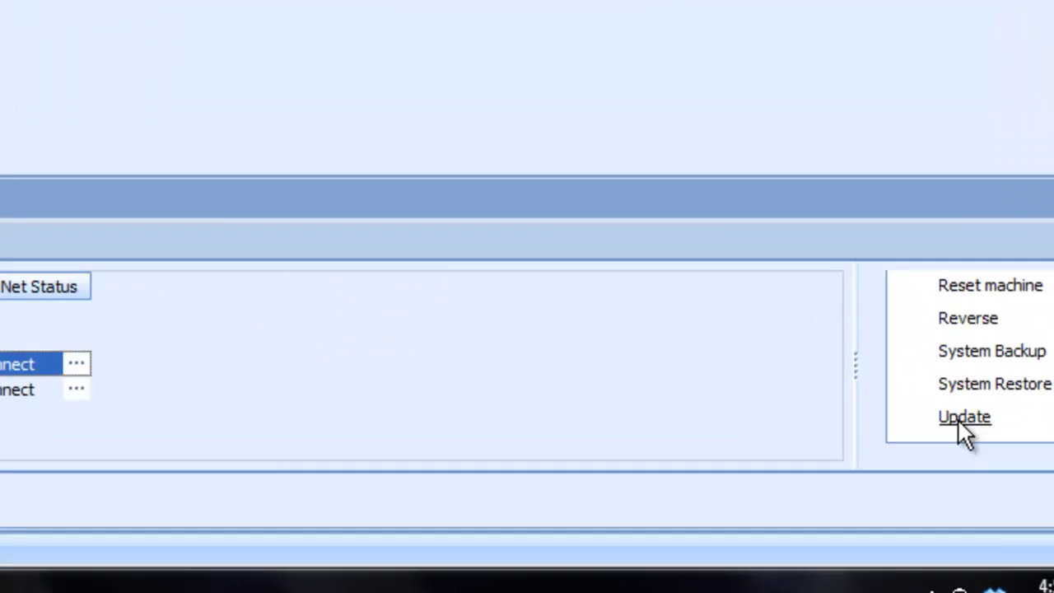
{"action": "left_click", "coordinate": [855, 367]}
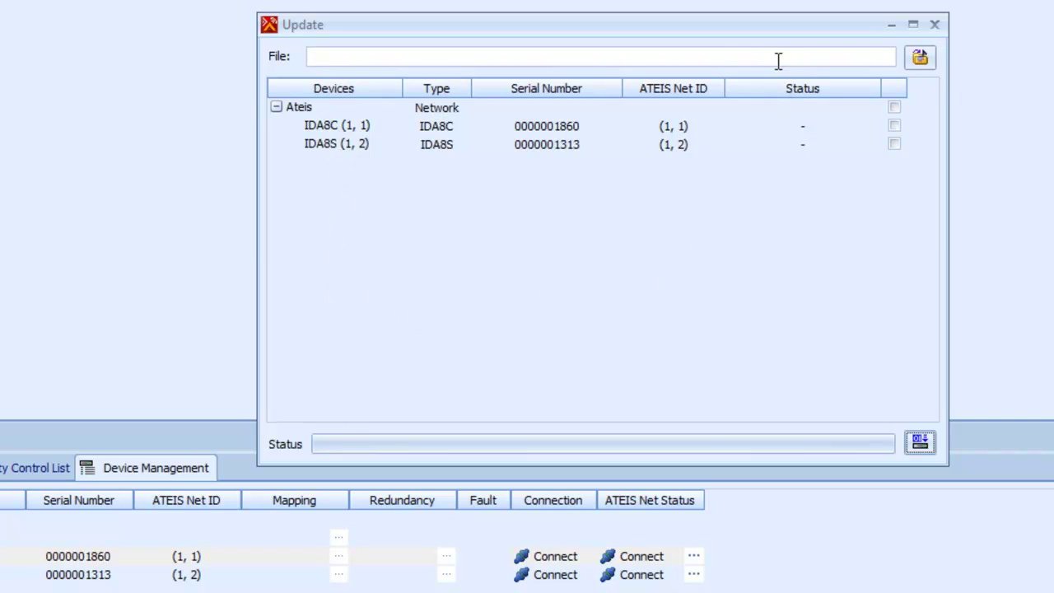
- Browse to Program Files (x86)\ATEIS\ATEIS Studio v3.0.0.18B\Update file\IDA8S for the firmware
{"action": "left_click", "coordinate": [920, 58]}
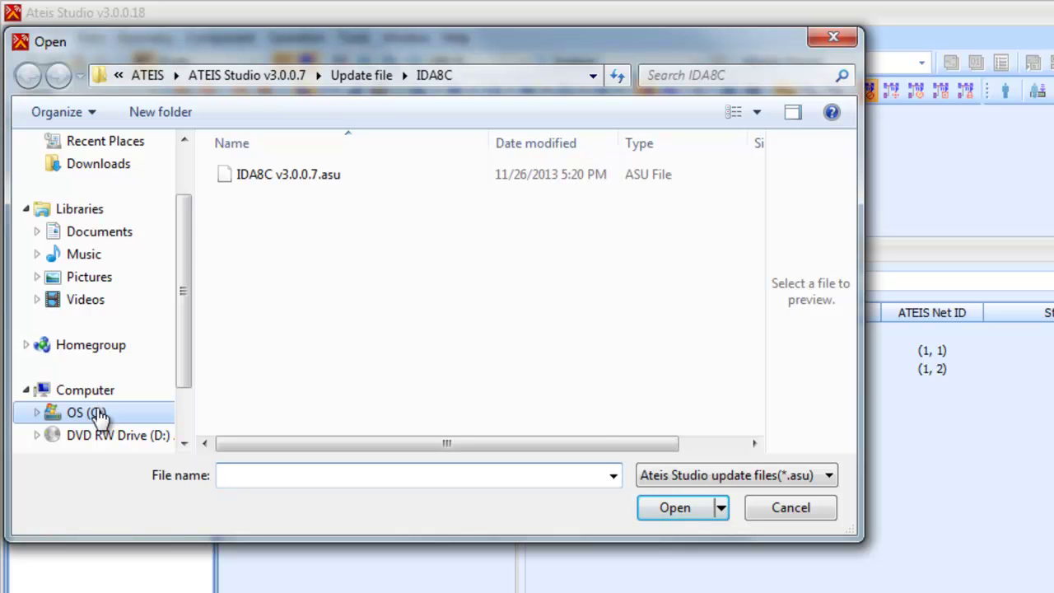
{"action": "left_click", "coordinate": [86, 412]}
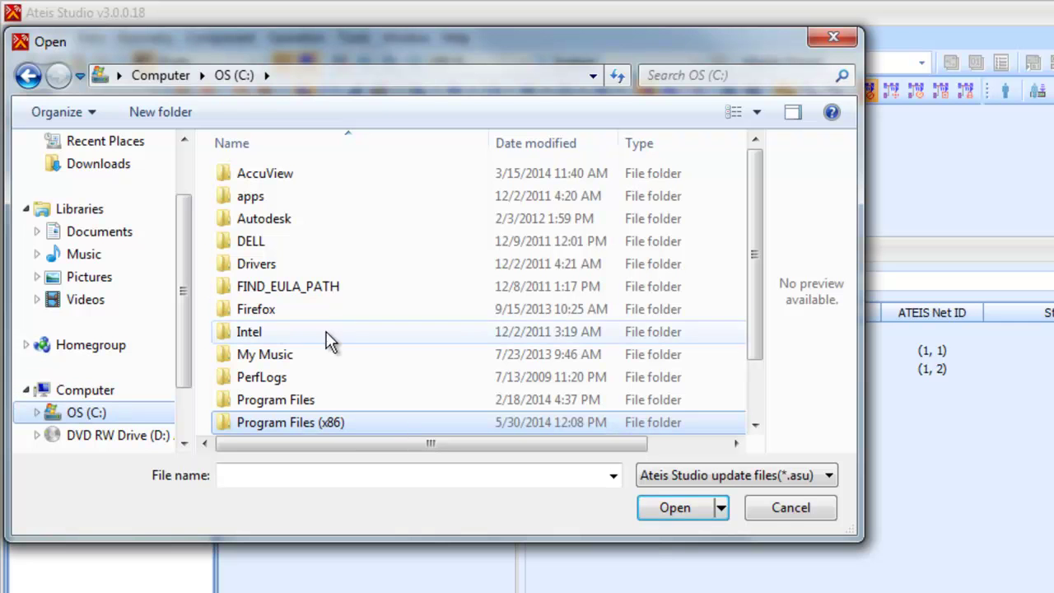
{"action": "double_click", "coordinate": [312, 423]}
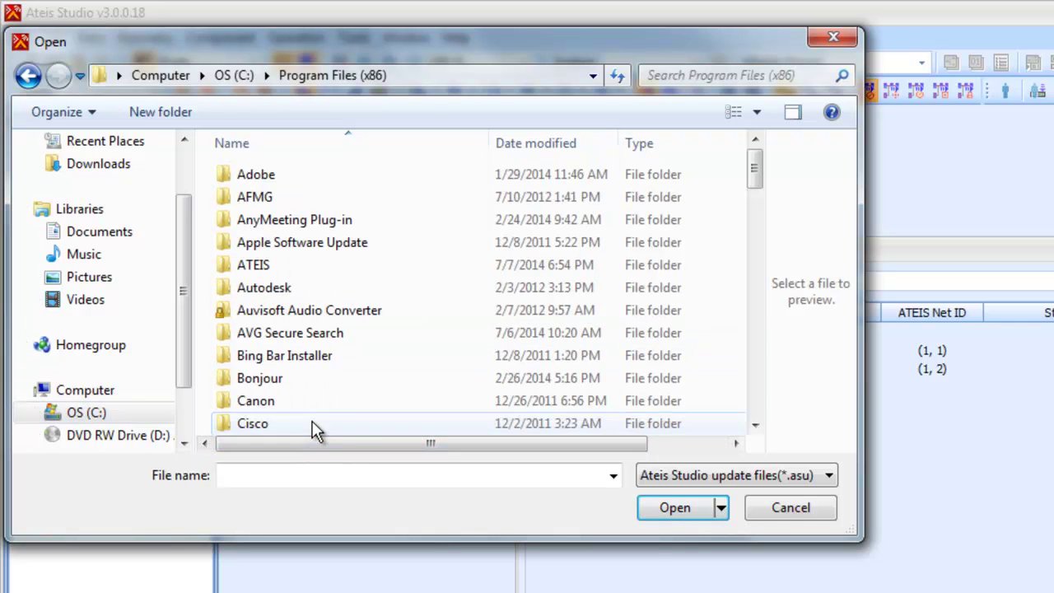
{"action": "double_click", "coordinate": [269, 267]}
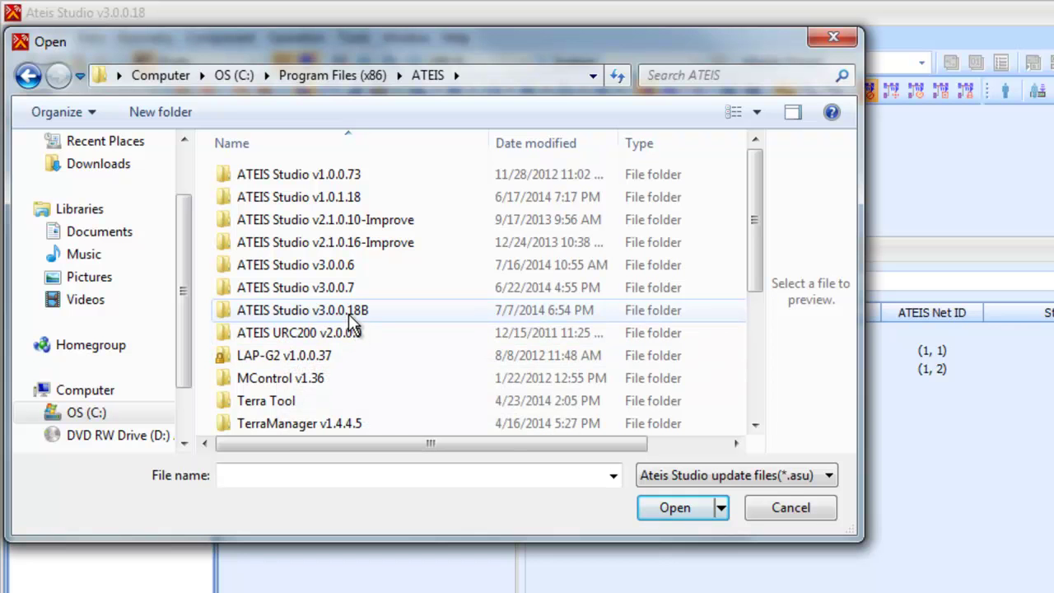
{"action": "double_click", "coordinate": [348, 314]}
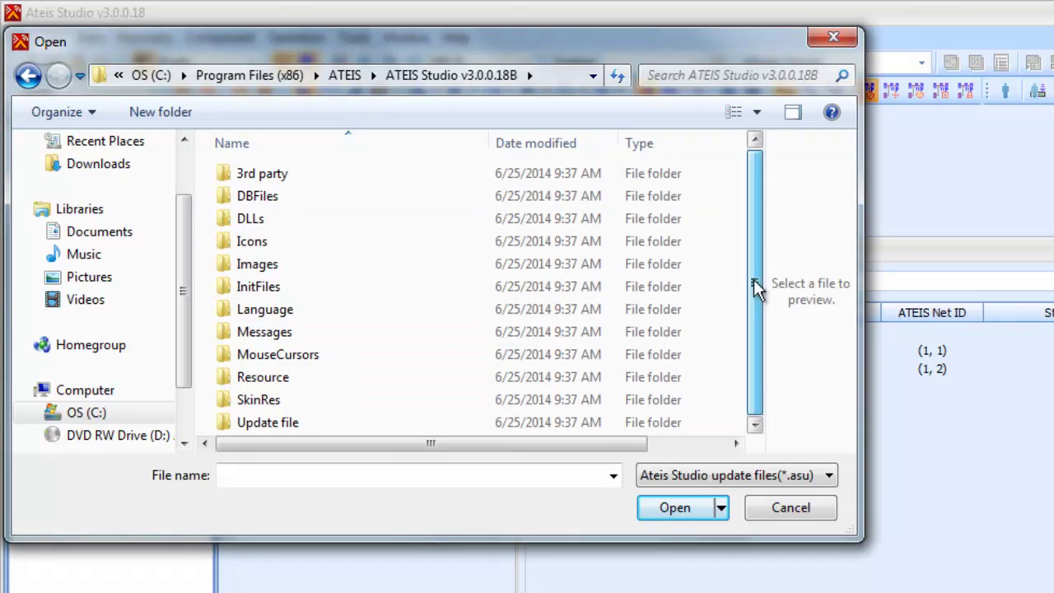
{"action": "left_click_drag", "start_coordinate": [756, 302], "coordinate": [414, 430]}
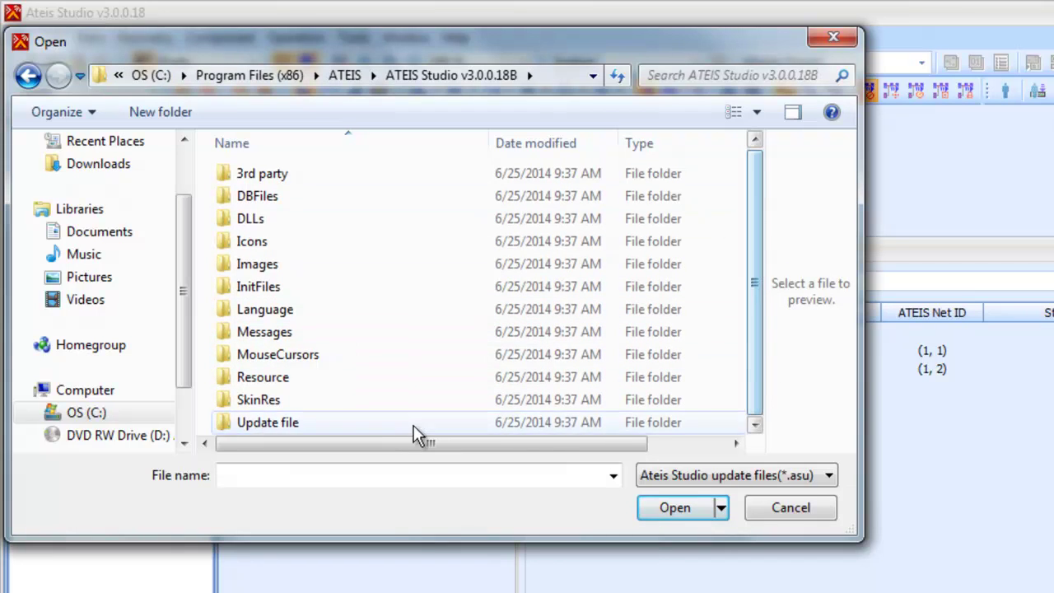
{"action": "double_click", "coordinate": [266, 424]}
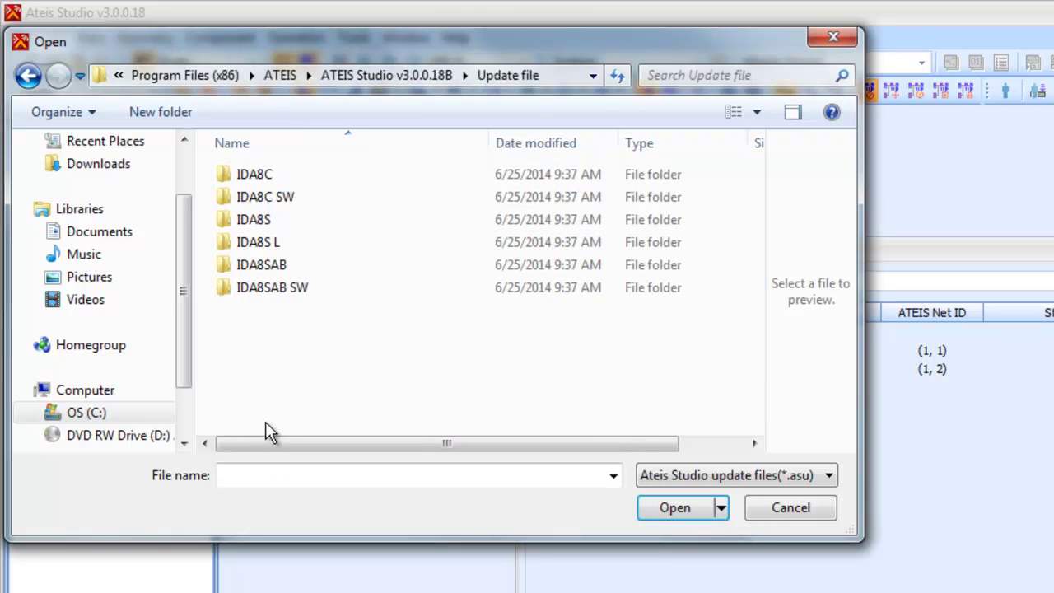
{"action": "left_click", "coordinate": [268, 230]}
{"action": "double_click", "coordinate": [267, 229]}
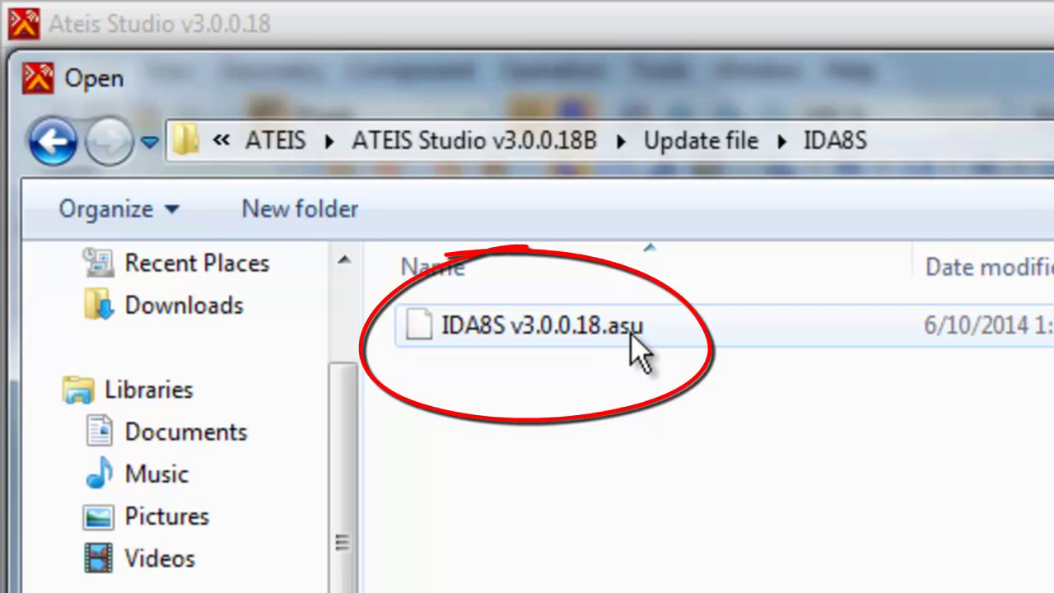
- Pick IDA8S v3.0.0.18.asu, tick IDA8S (1, 2), and flash the firmware until it succeeds
{"action": "left_click", "coordinate": [638, 348]}
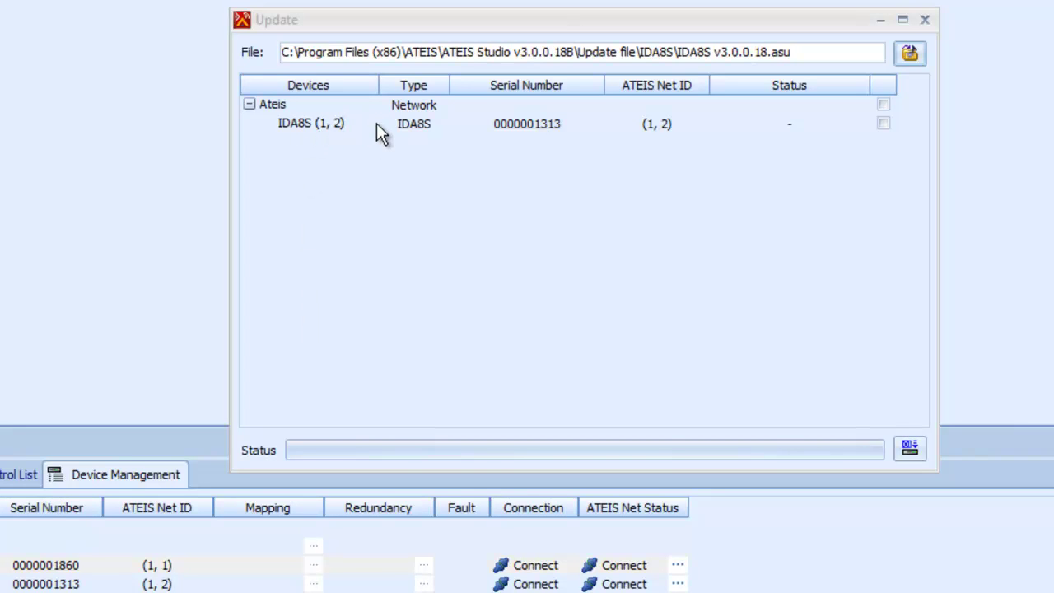
{"action": "left_click", "coordinate": [883, 124]}
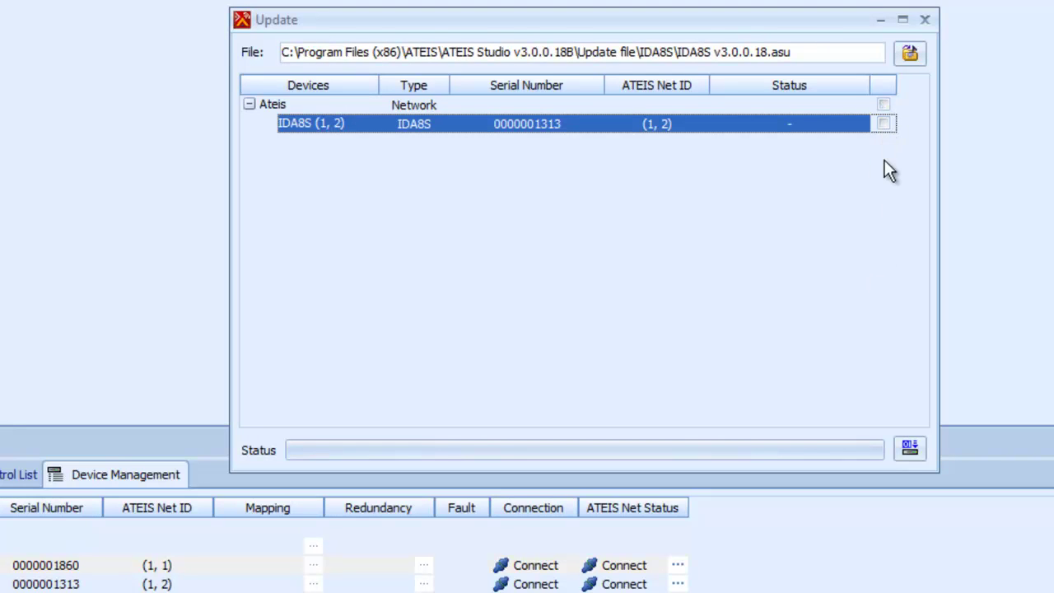
{"action": "left_click", "coordinate": [882, 105]}
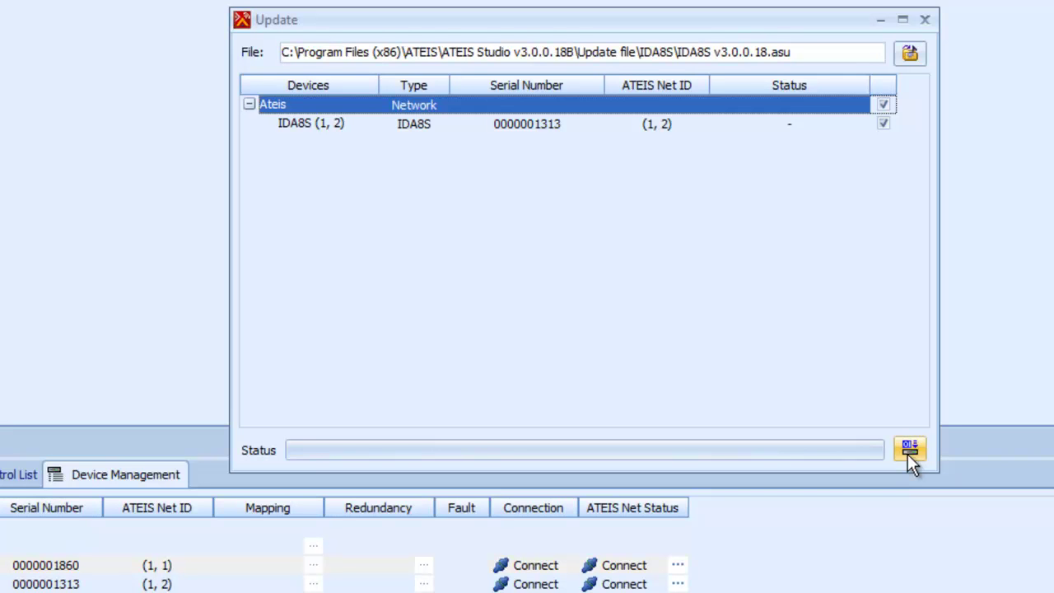
{"action": "left_click", "coordinate": [908, 454]}
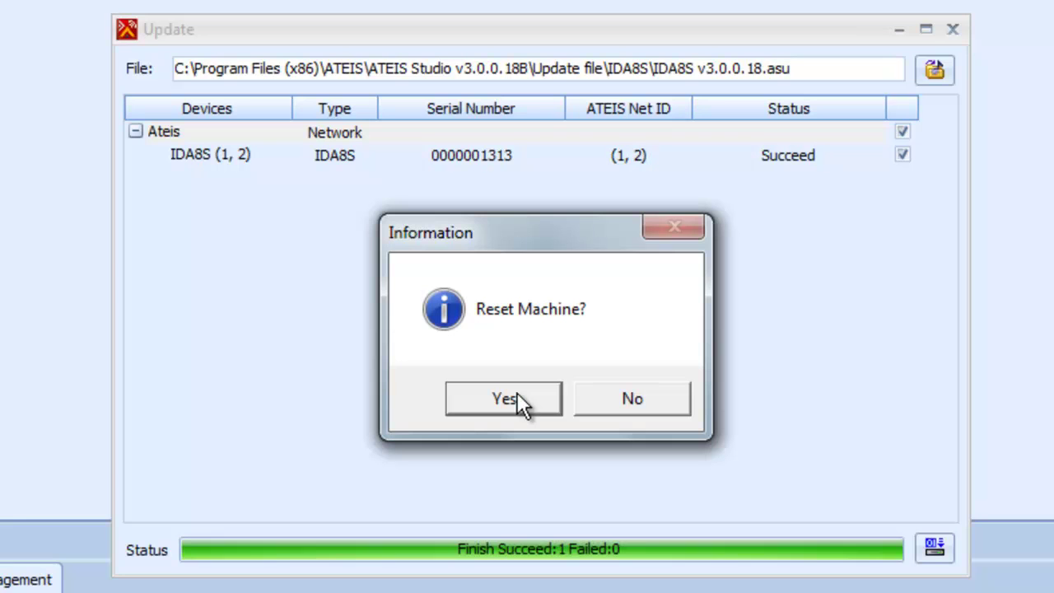
- Decline the Reset Machine prompt and close the Update window
{"action": "left_click", "coordinate": [636, 399]}
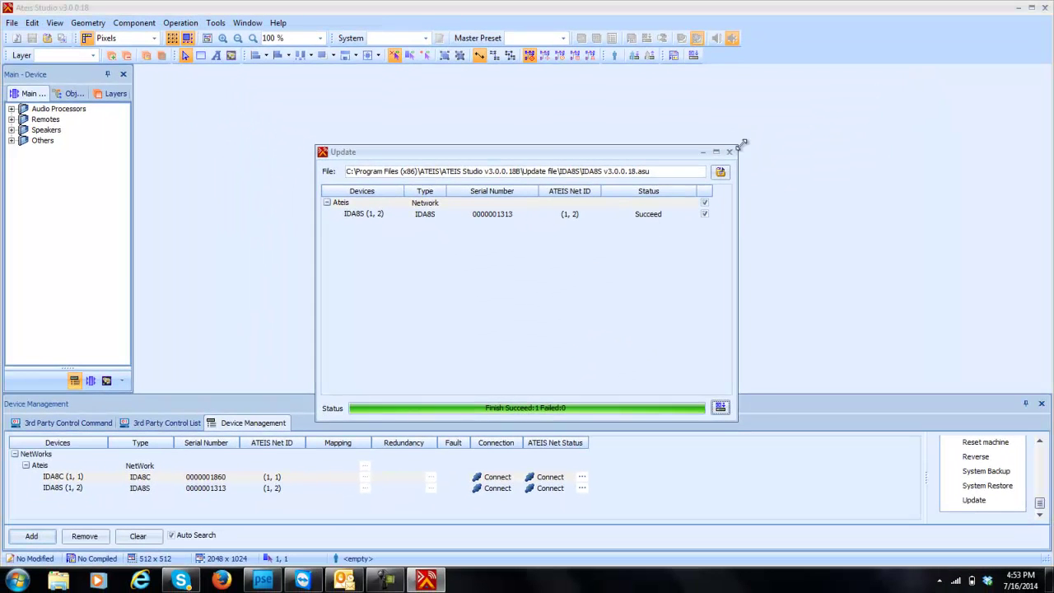
{"action": "left_click", "coordinate": [826, 98]}
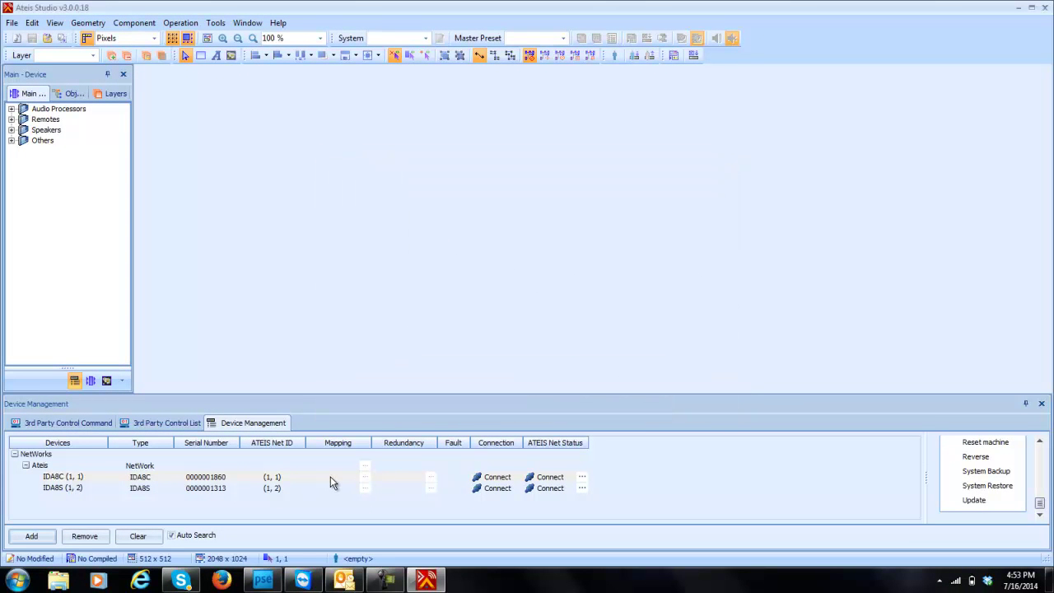
- Load the IDA8C v3.0.0.18.asu firmware file into a fresh Update session for the IDA8C unit
{"action": "left_click", "coordinate": [975, 500]}
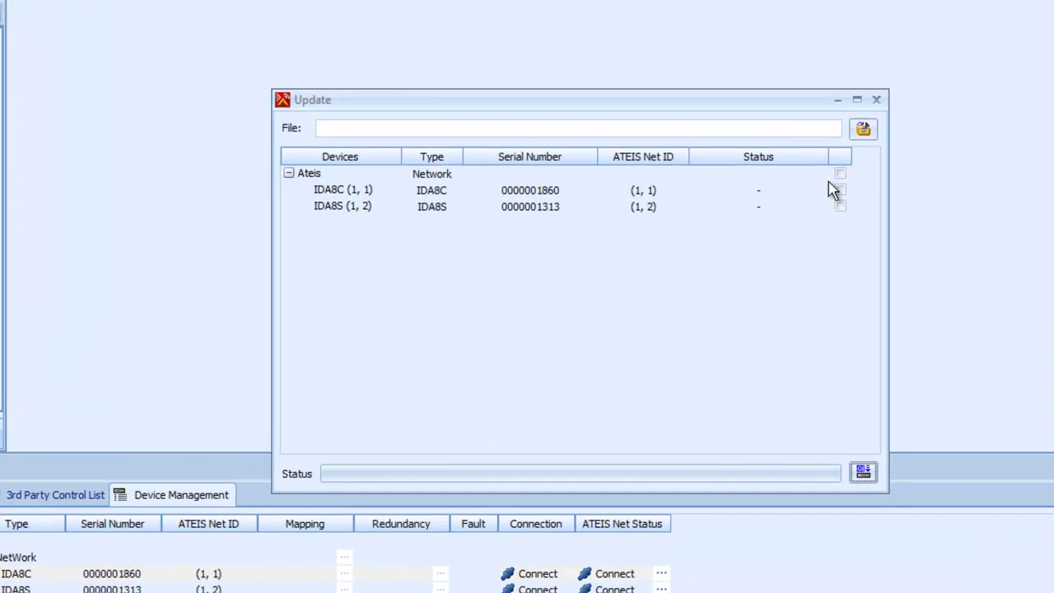
{"action": "left_click", "coordinate": [864, 130]}
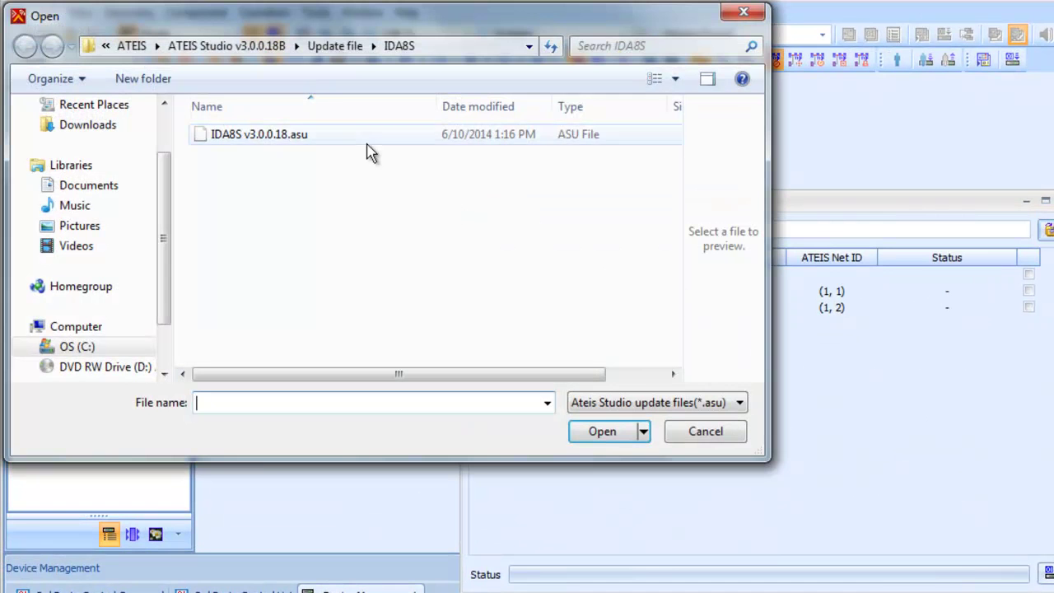
{"action": "left_click", "coordinate": [323, 45]}
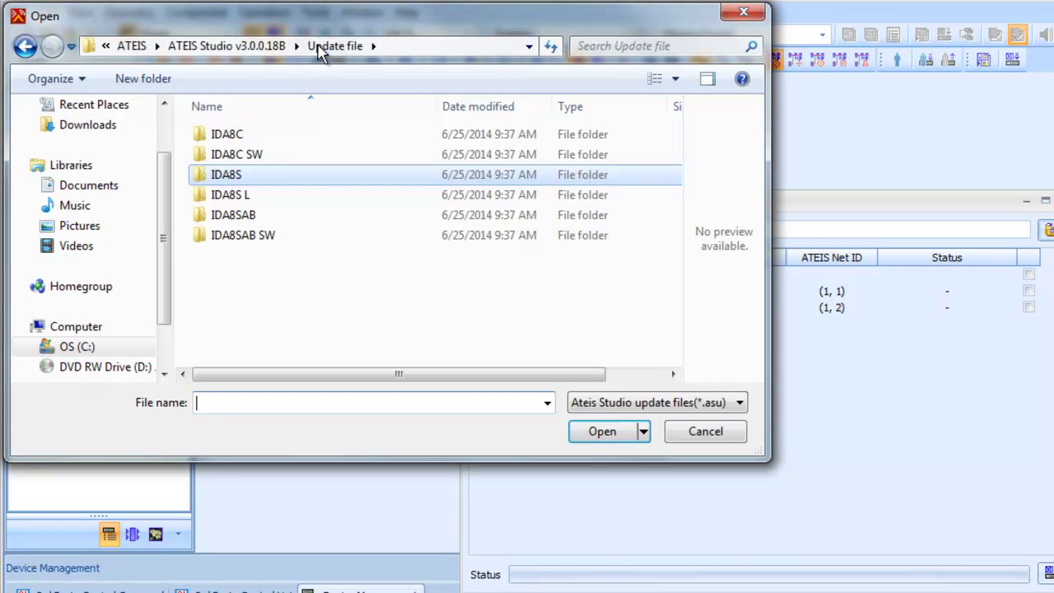
{"action": "double_click", "coordinate": [239, 136]}
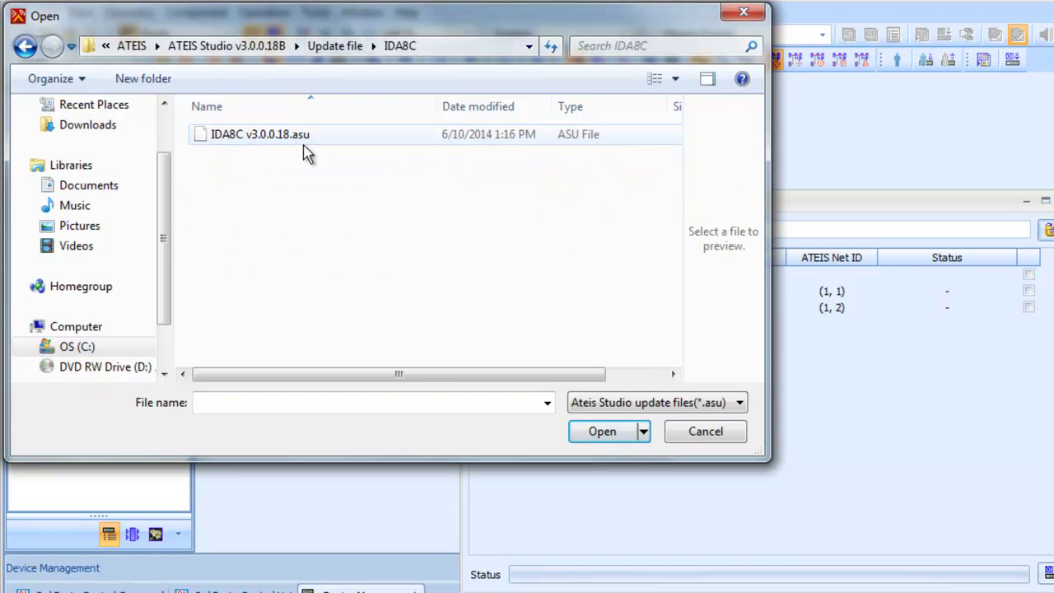
{"action": "left_click", "coordinate": [272, 142]}
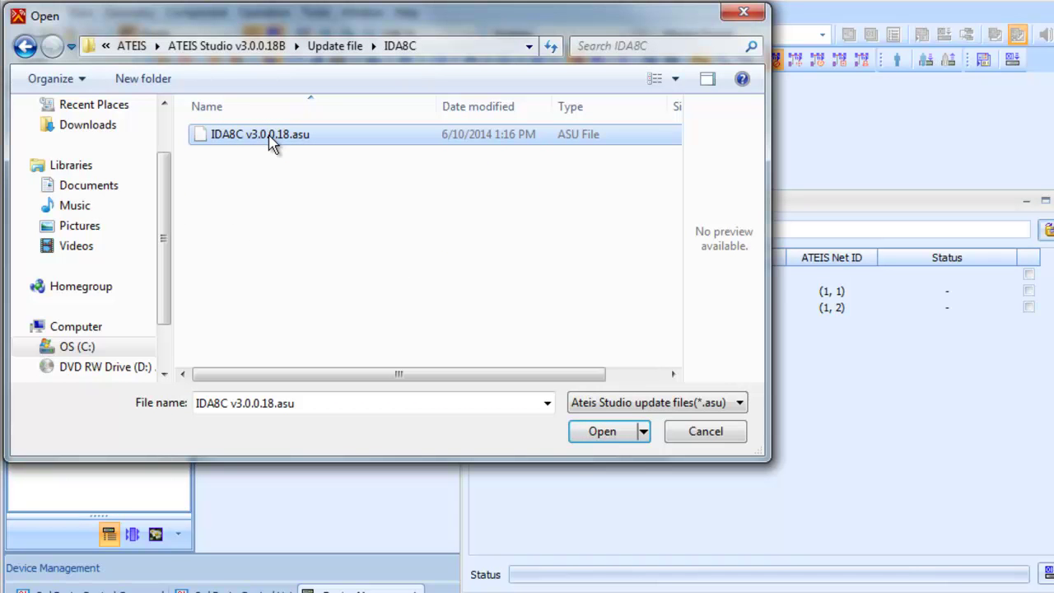
{"action": "left_click", "coordinate": [604, 434]}
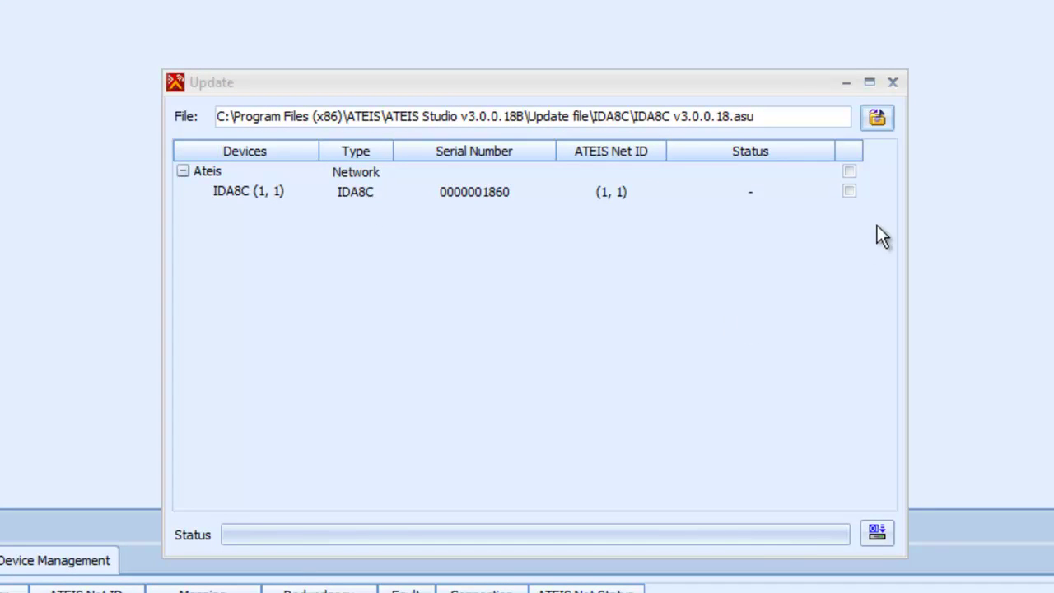
- Flash firmware v3.0.0.18 to IDA8C (1, 1) and decline the immediate machine reset
{"action": "left_click", "coordinate": [850, 192]}
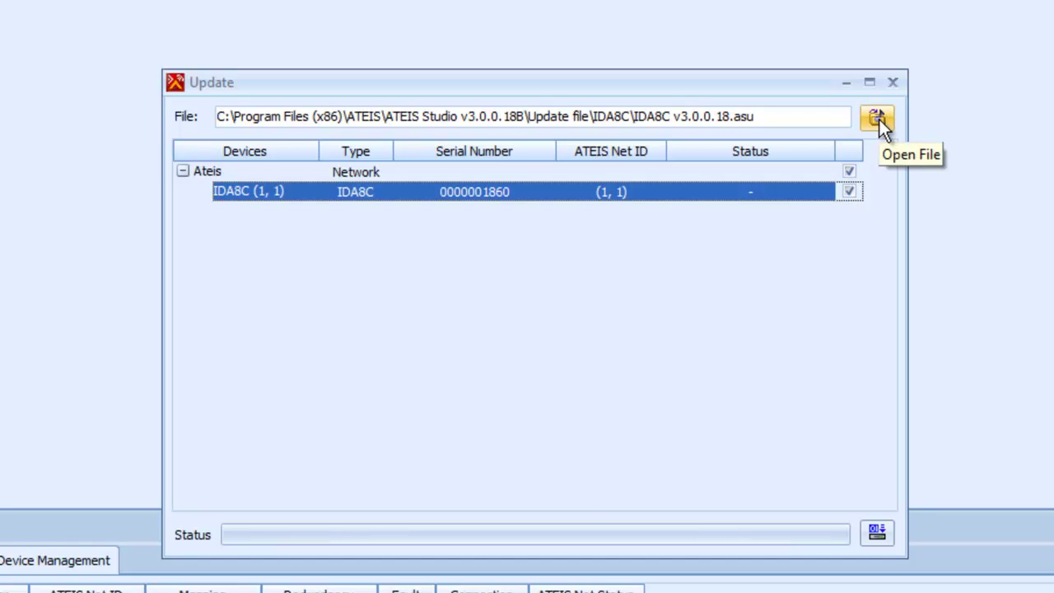
{"action": "left_click", "coordinate": [881, 533]}
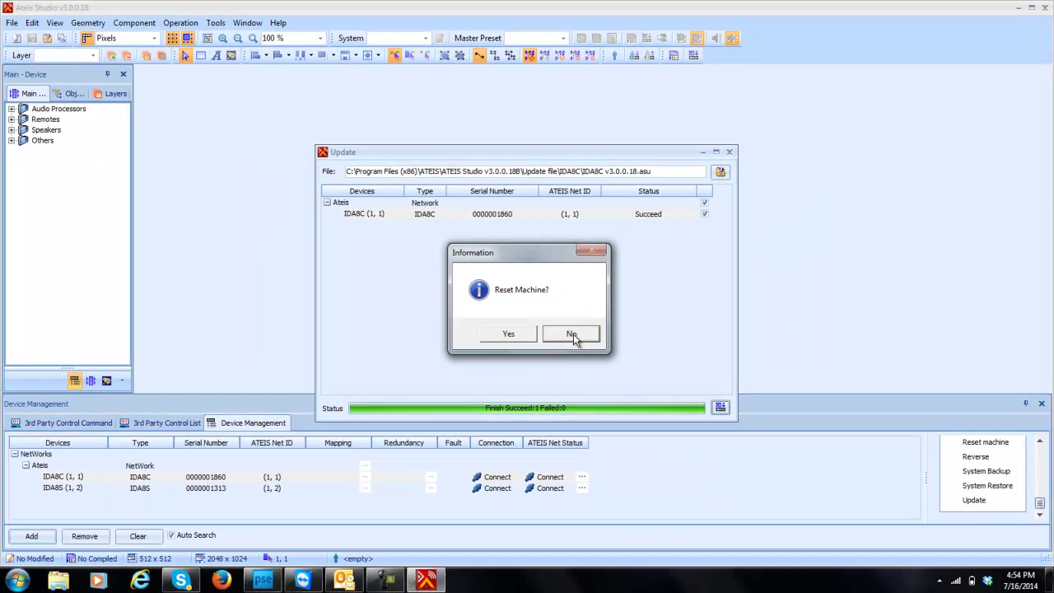
{"action": "left_click", "coordinate": [572, 334]}
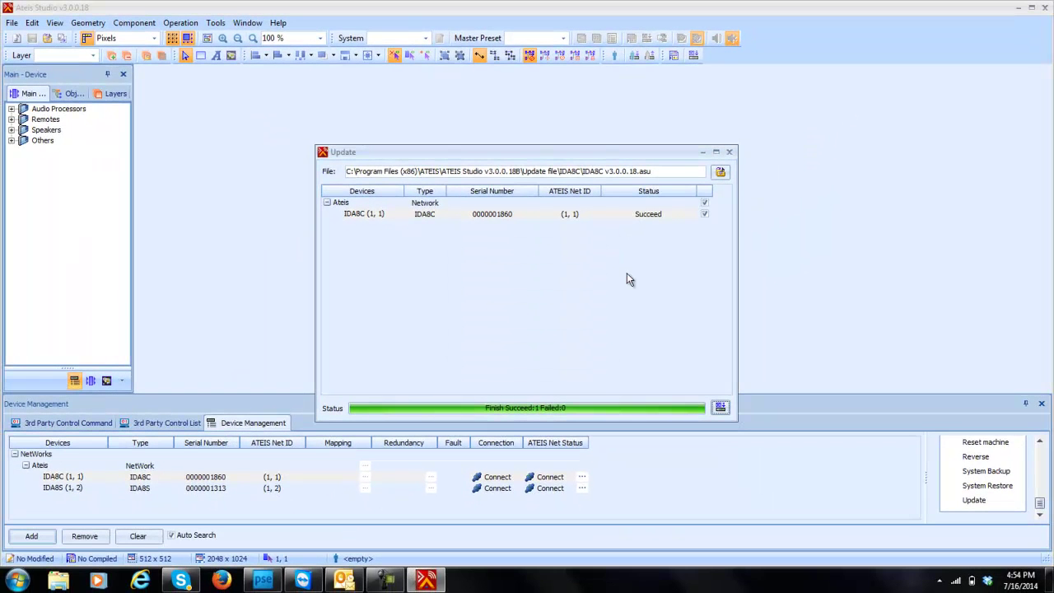
- Reset both IDA8C (1, 1) and IDA8S (1, 2) via Reset Machine, closing it after Succeed
{"action": "left_click", "coordinate": [729, 154]}
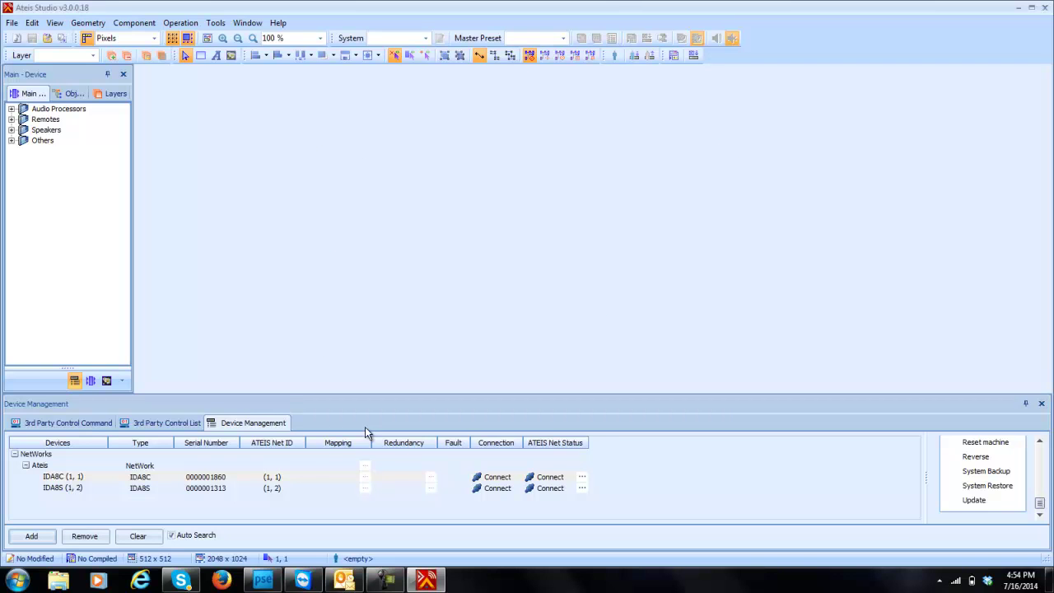
{"action": "left_click", "coordinate": [311, 477]}
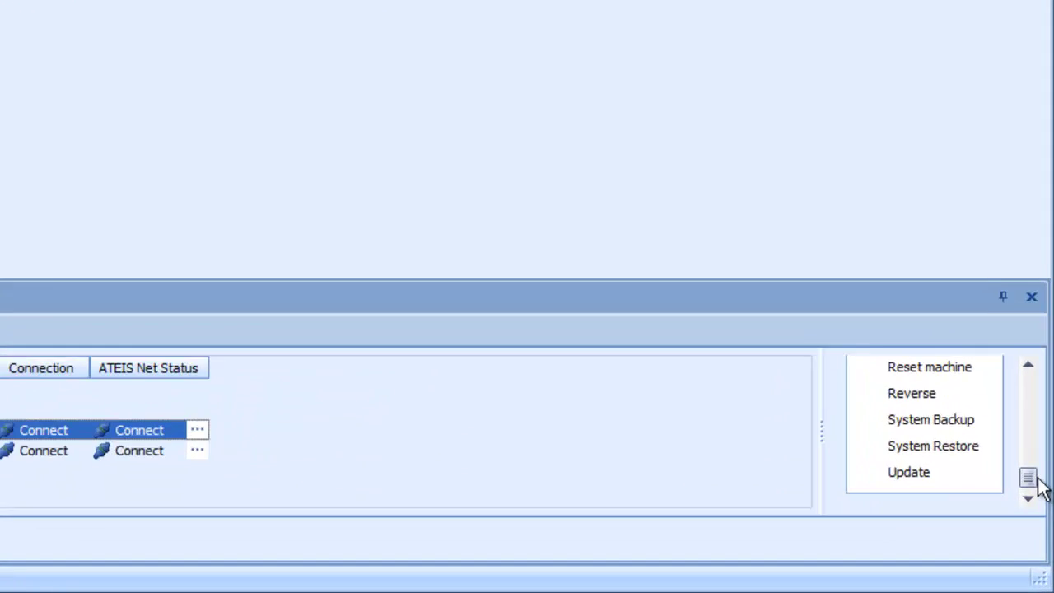
{"action": "left_click_drag", "start_coordinate": [1036, 513], "coordinate": [1037, 501]}
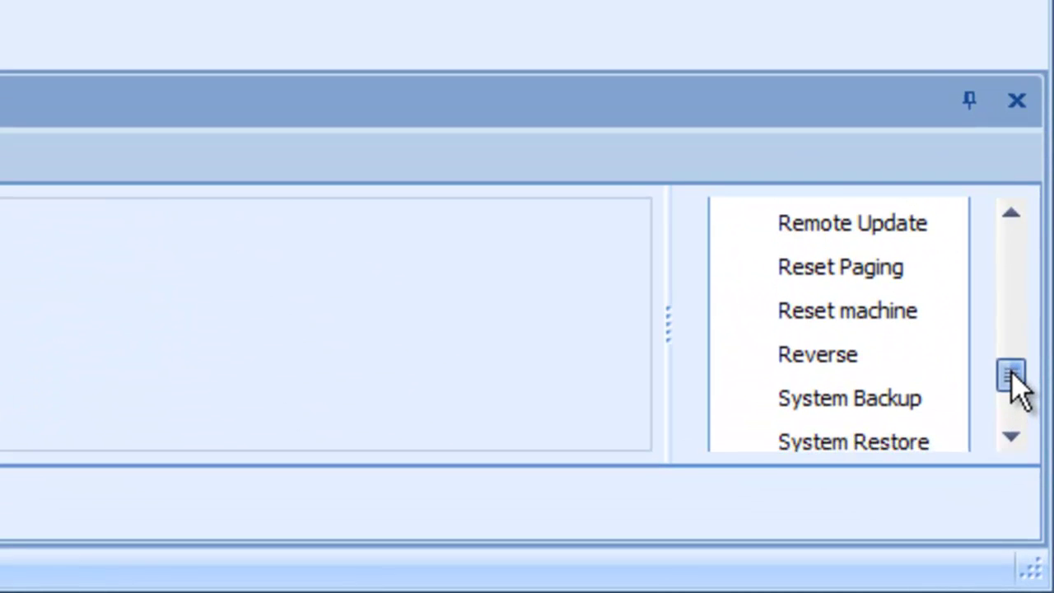
{"action": "left_click", "coordinate": [849, 311]}
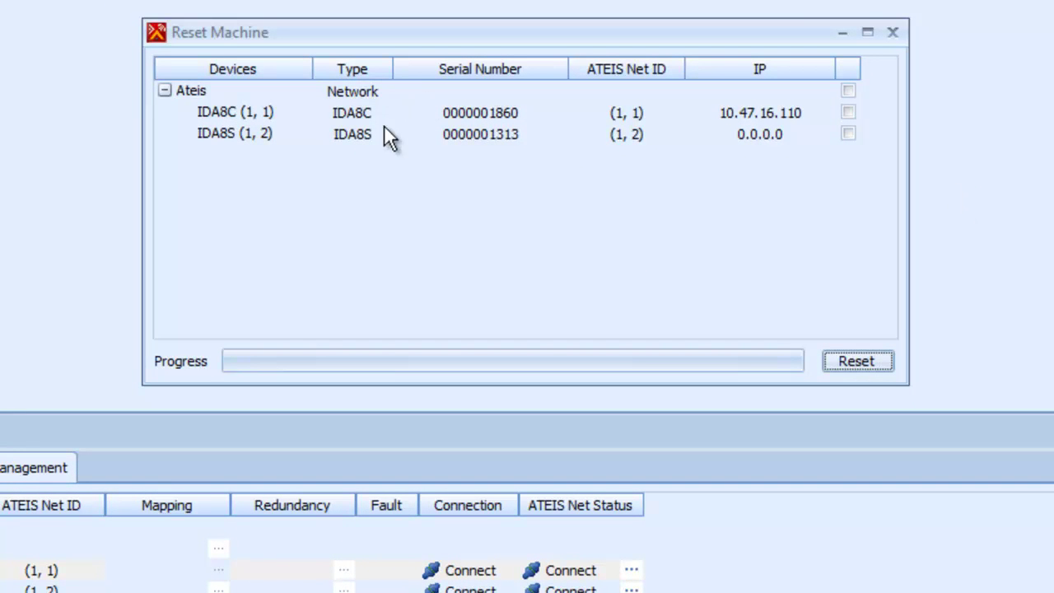
{"action": "left_click", "coordinate": [848, 91]}
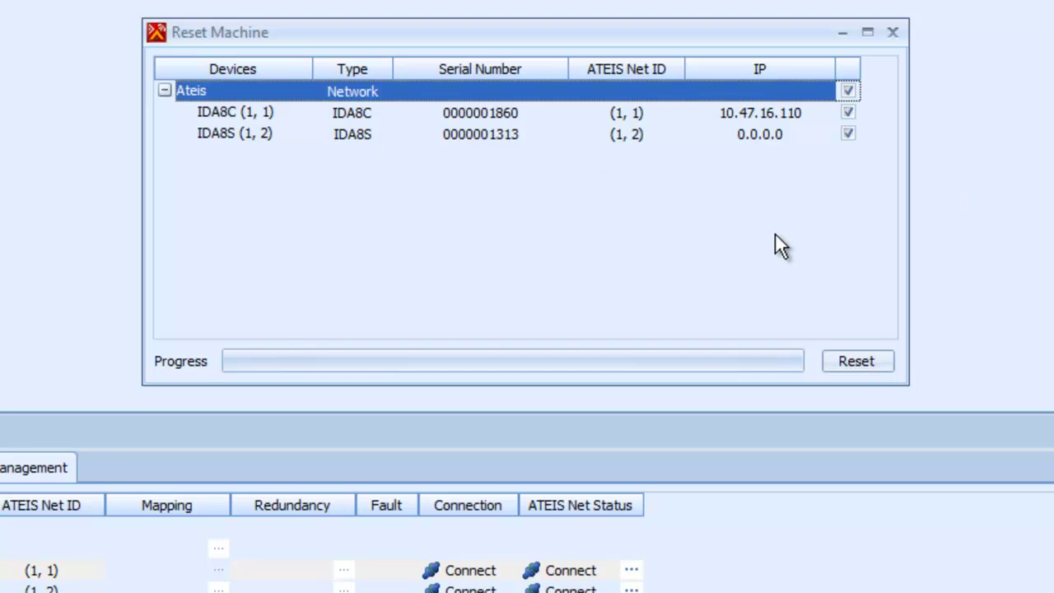
{"action": "left_click", "coordinate": [869, 359]}
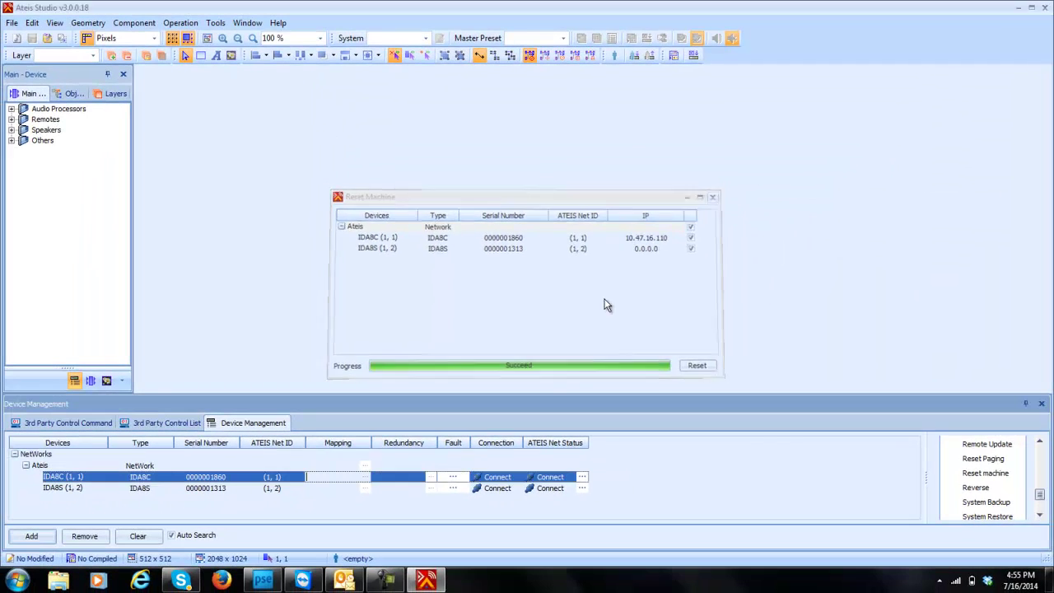
{"action": "key", "text": "Escape"}
{"action": "left_click", "coordinate": [527, 510]}
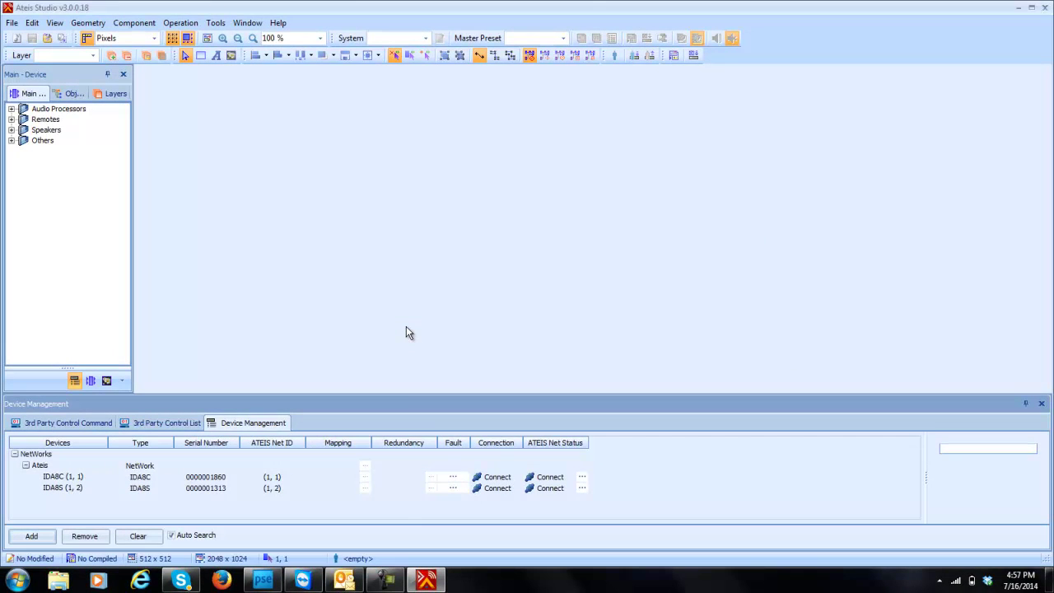
- Read back the firmware versions, confirming MCU 3.0.0.18 on IDA8C and IDA8S, then close the readout
{"action": "left_click", "coordinate": [403, 488]}
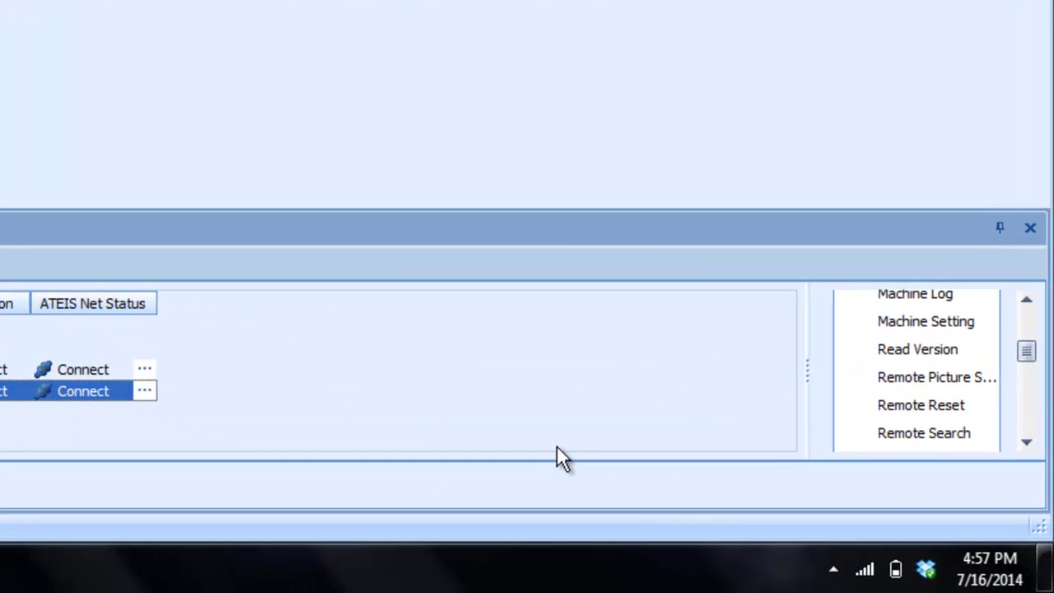
{"action": "key", "text": "Up"}
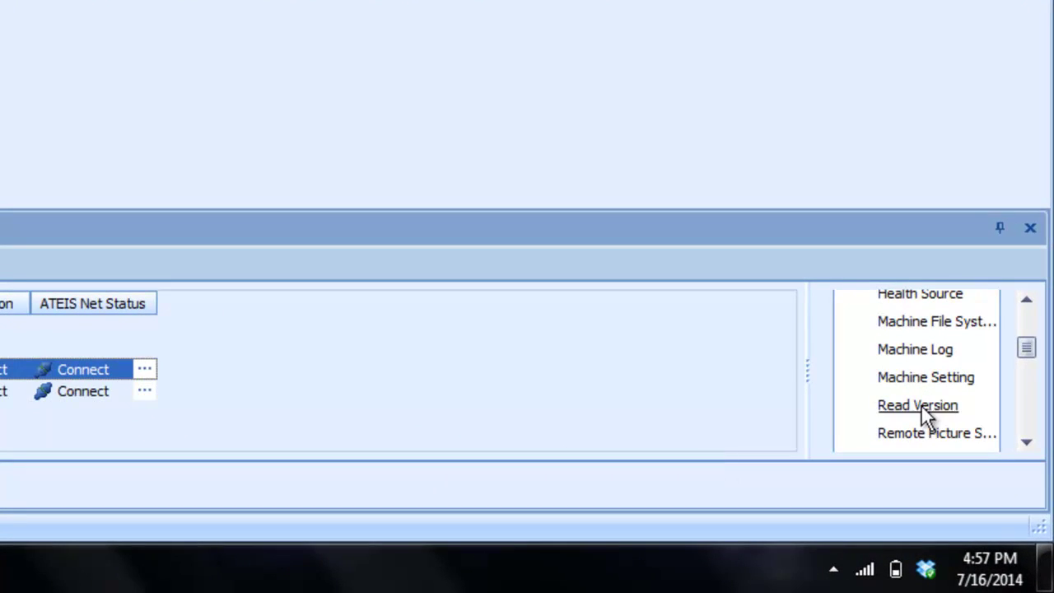
{"action": "left_click_drag", "start_coordinate": [1028, 361], "coordinate": [1027, 357]}
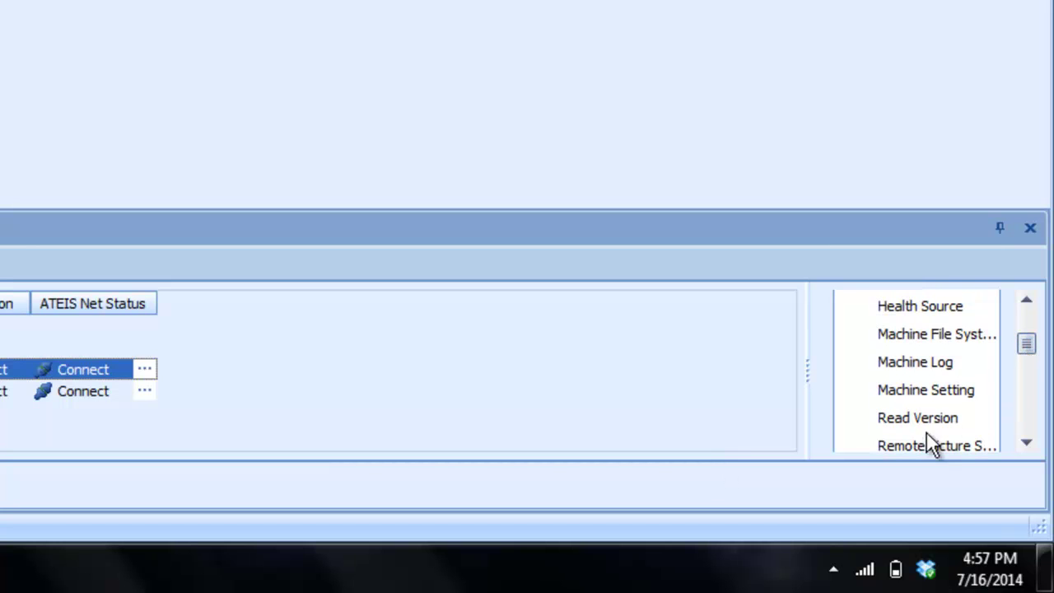
{"action": "left_click", "coordinate": [921, 420]}
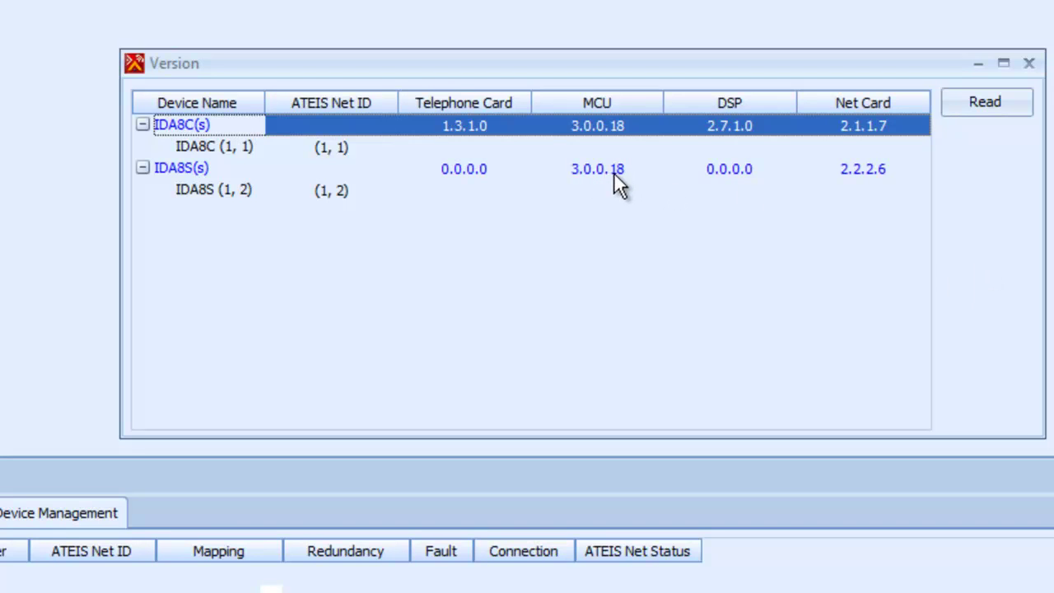
{"action": "left_click", "coordinate": [1030, 64]}
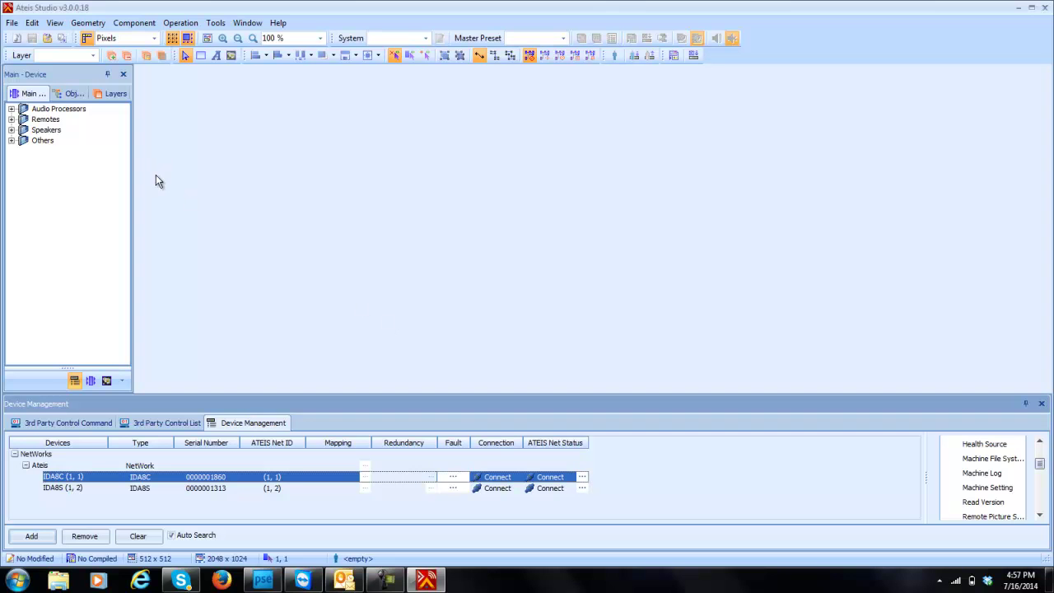
- Open Bogen Demo.ats from the ATEIS Studio v3.0.0.18B folder
{"action": "left_click", "coordinate": [13, 23]}
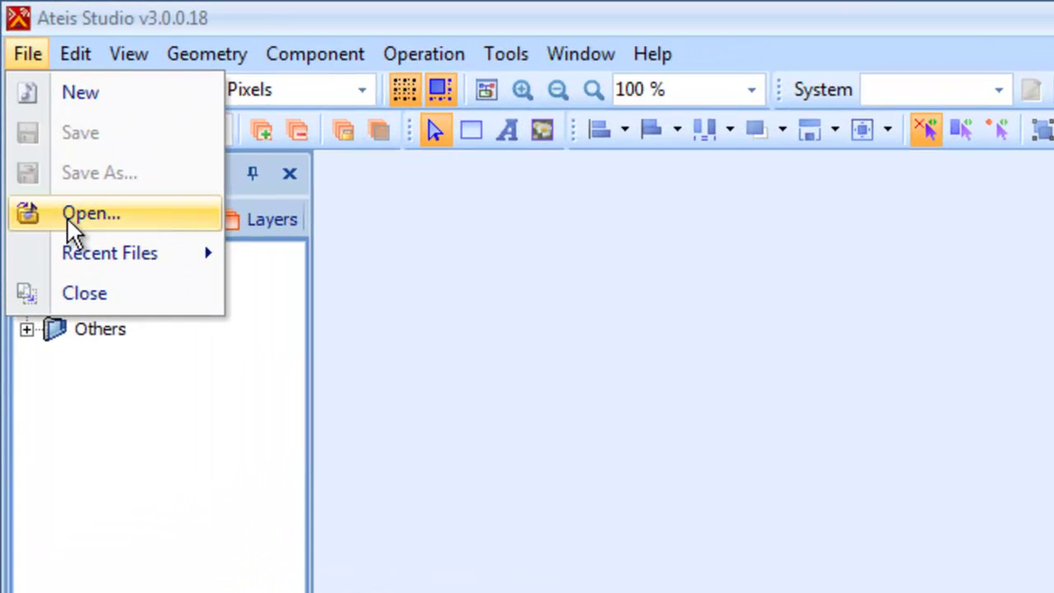
{"action": "left_click", "coordinate": [31, 94]}
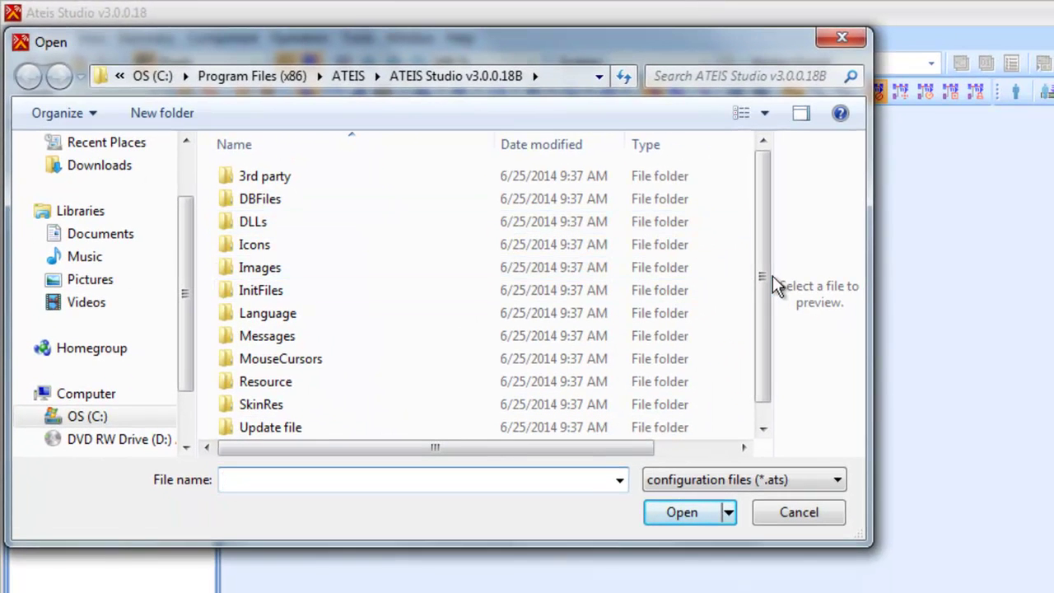
{"action": "left_click_drag", "start_coordinate": [772, 282], "coordinate": [765, 325]}
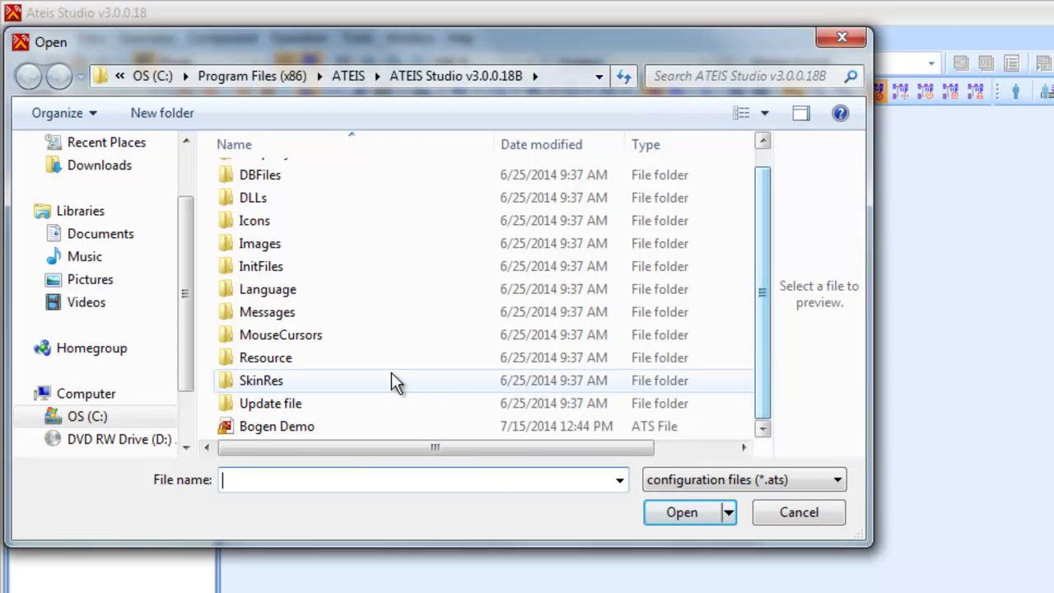
{"action": "left_click", "coordinate": [280, 428]}
{"action": "left_click", "coordinate": [700, 513]}
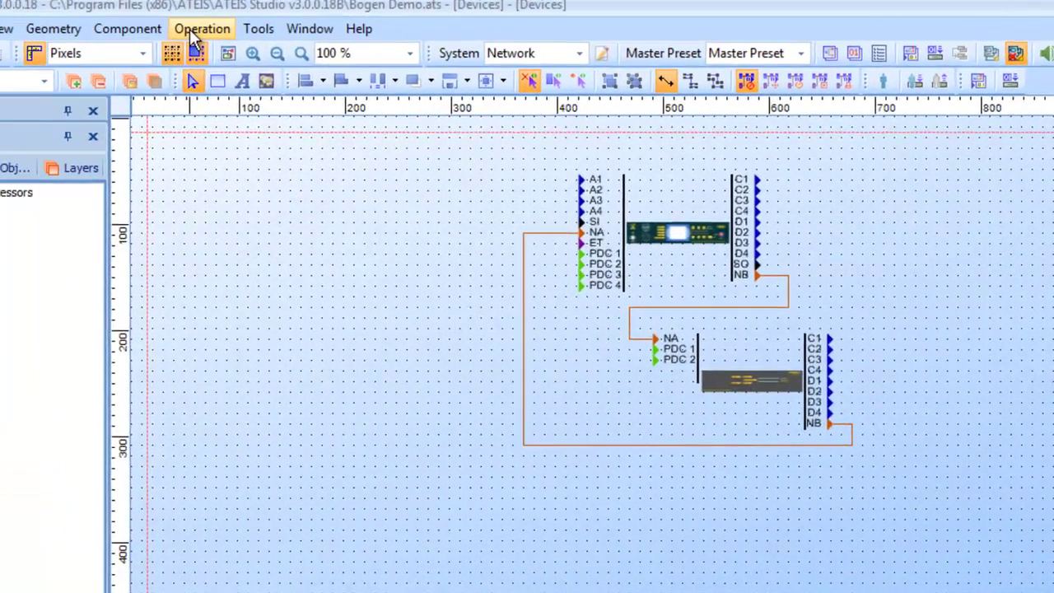
- Compile All on the Bogen Demo design, then attempt Store All and dismiss the missing-mapping warning
{"action": "left_click", "coordinate": [203, 28]}
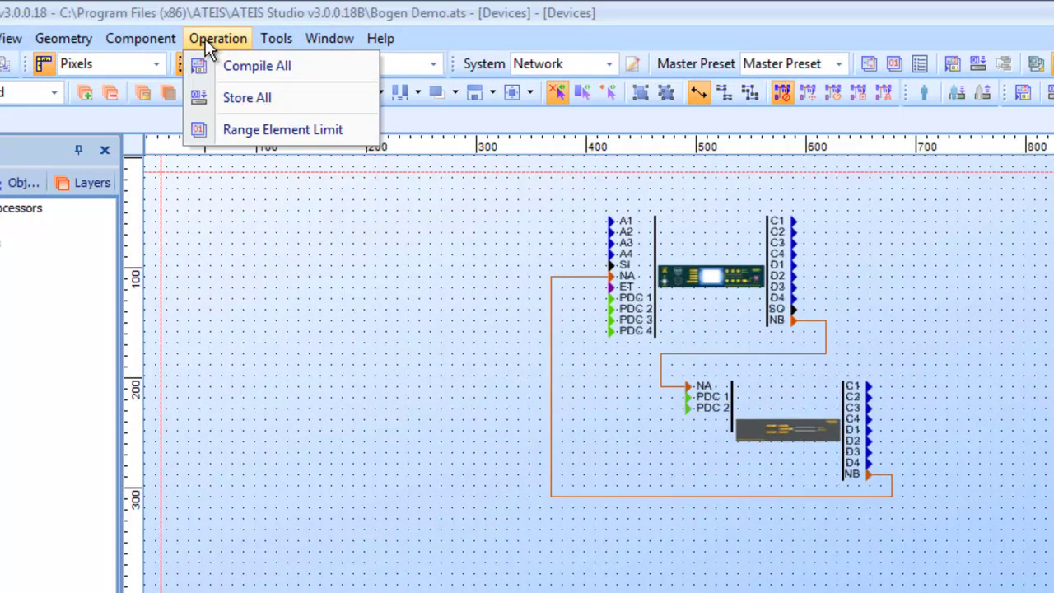
{"action": "left_click", "coordinate": [240, 64]}
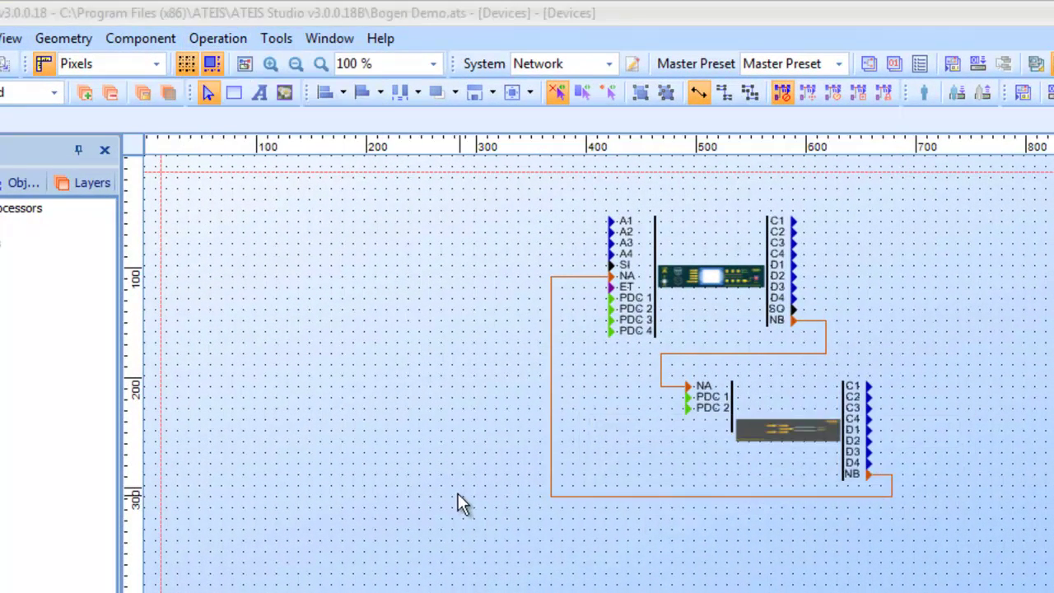
{"action": "left_click", "coordinate": [204, 40]}
{"action": "left_click", "coordinate": [249, 99]}
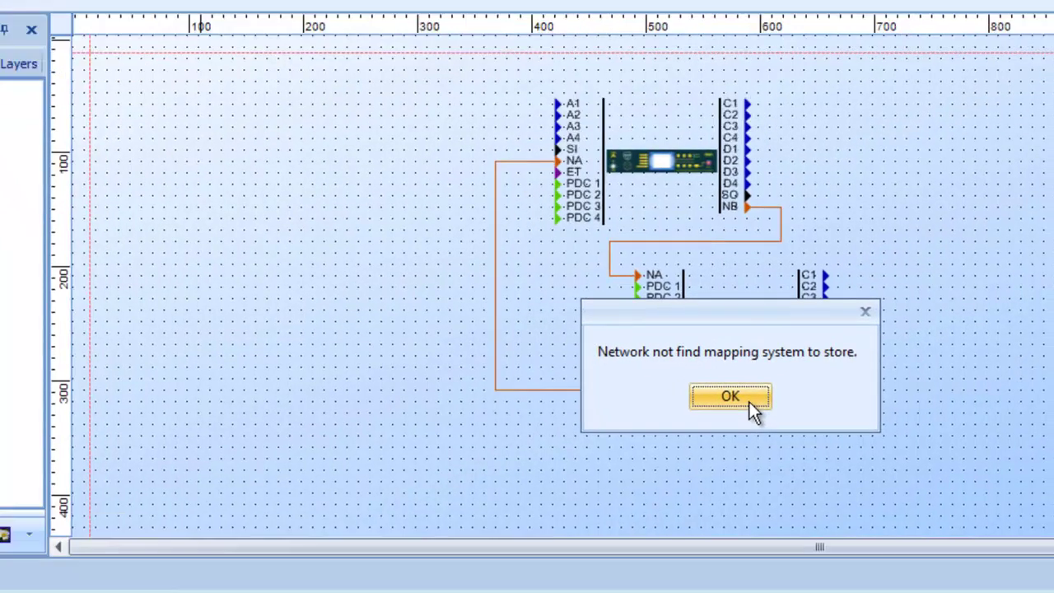
{"action": "left_click", "coordinate": [786, 504]}
- Map the design's IDA8C and IDA8S to the connected units and run Store All again
{"action": "left_click", "coordinate": [334, 506]}
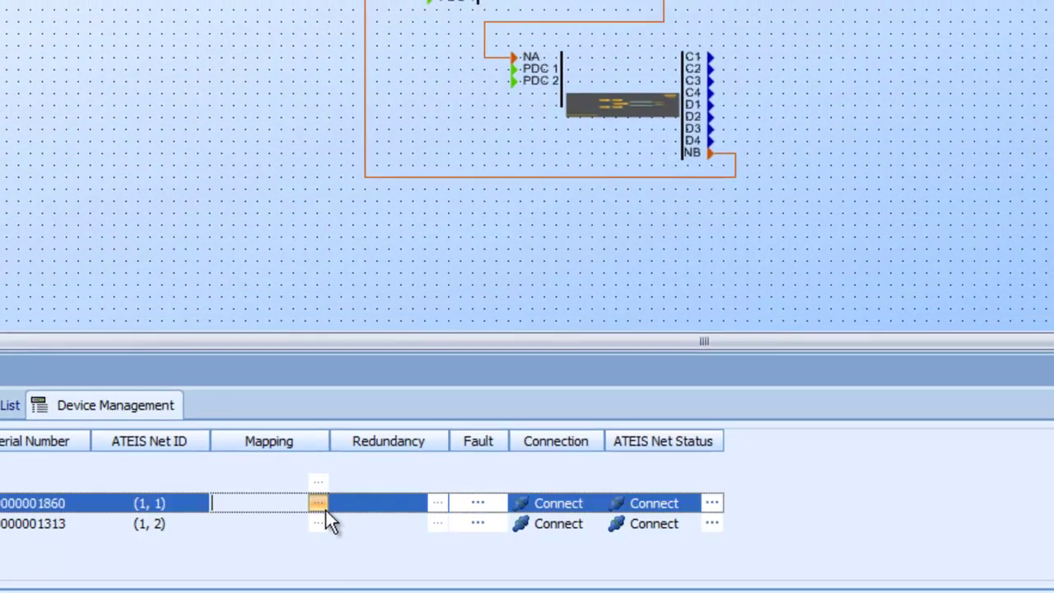
{"action": "left_click", "coordinate": [318, 509]}
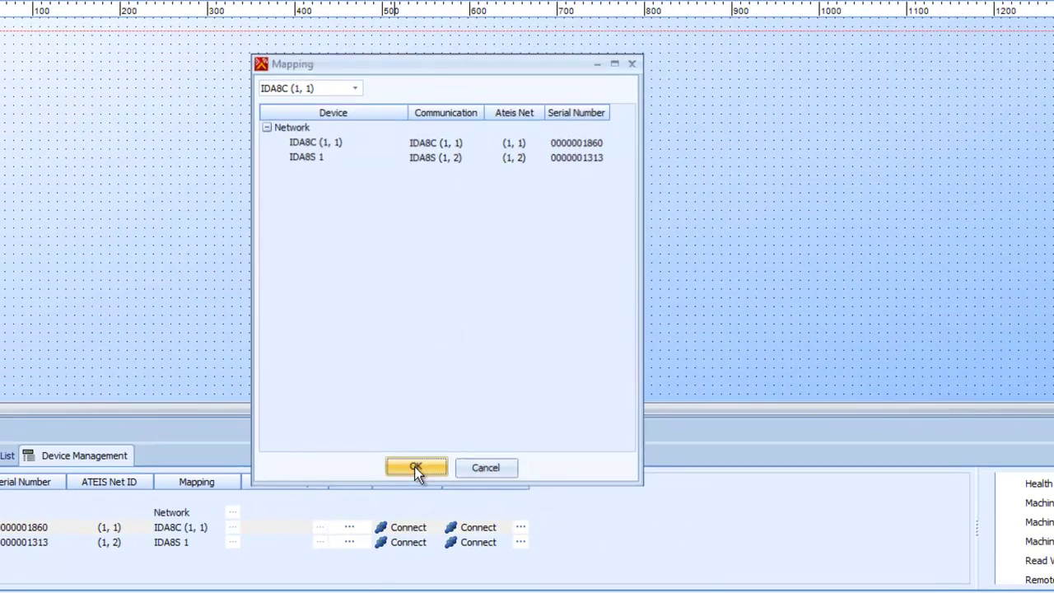
{"action": "left_click", "coordinate": [414, 466]}
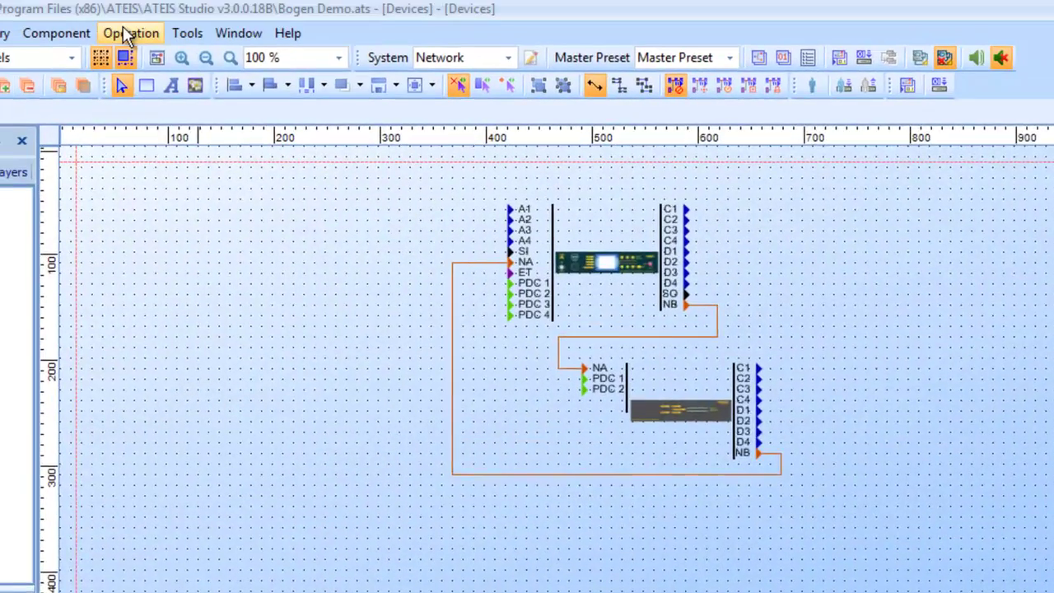
{"action": "left_click", "coordinate": [129, 33]}
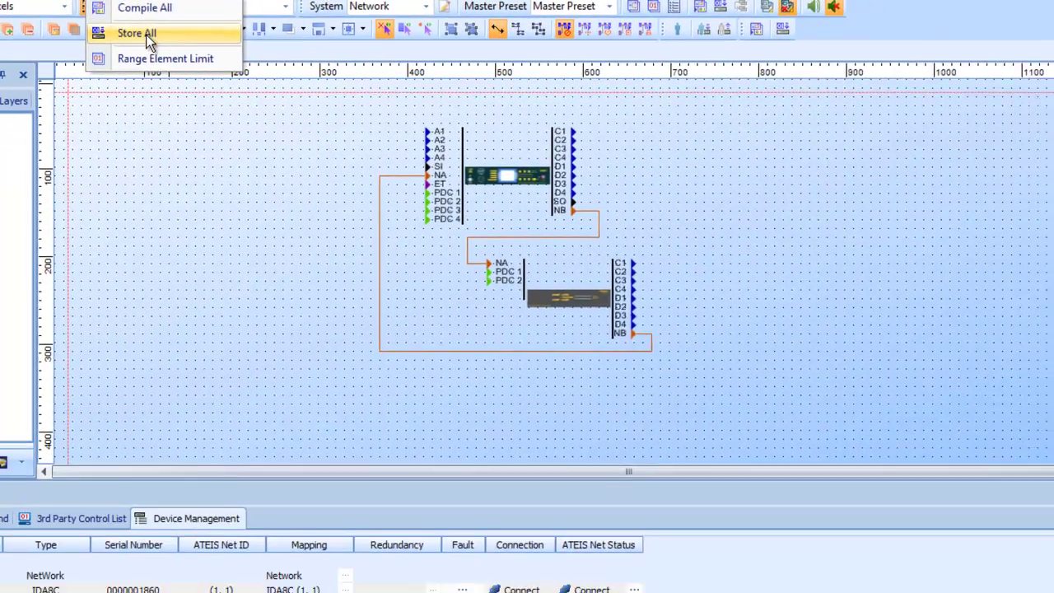
{"action": "left_click", "coordinate": [145, 35]}
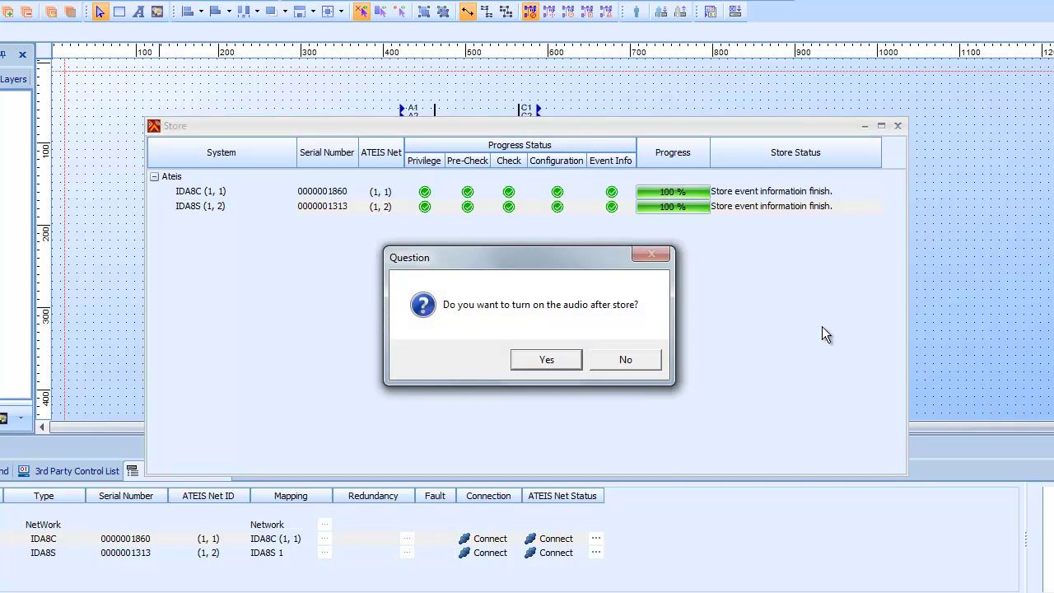
- Accept turning audio on after the store and going online, then close the Store window
{"action": "left_click", "coordinate": [547, 359]}
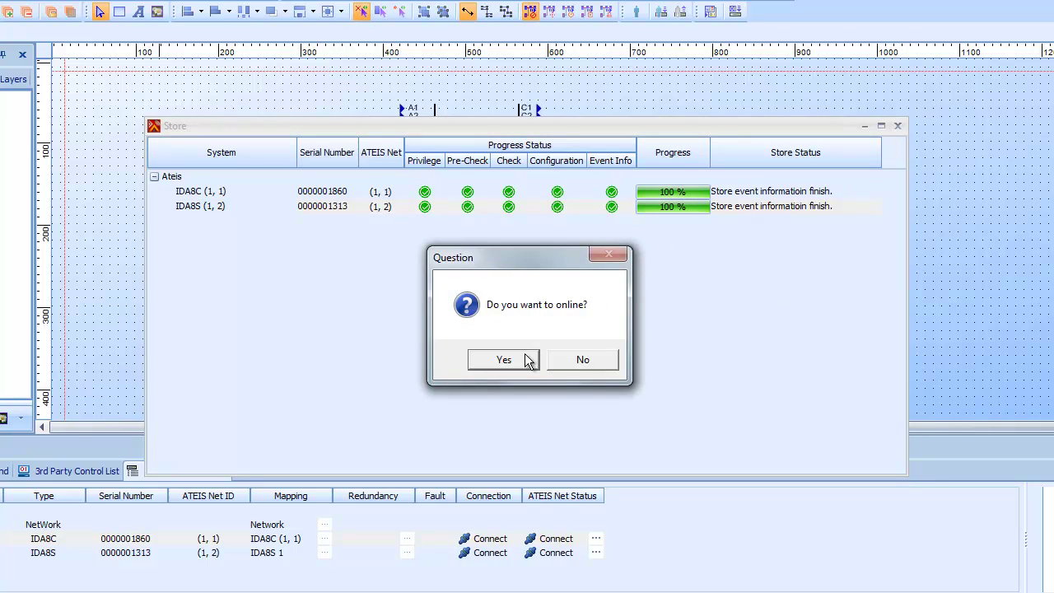
{"action": "left_click", "coordinate": [521, 362]}
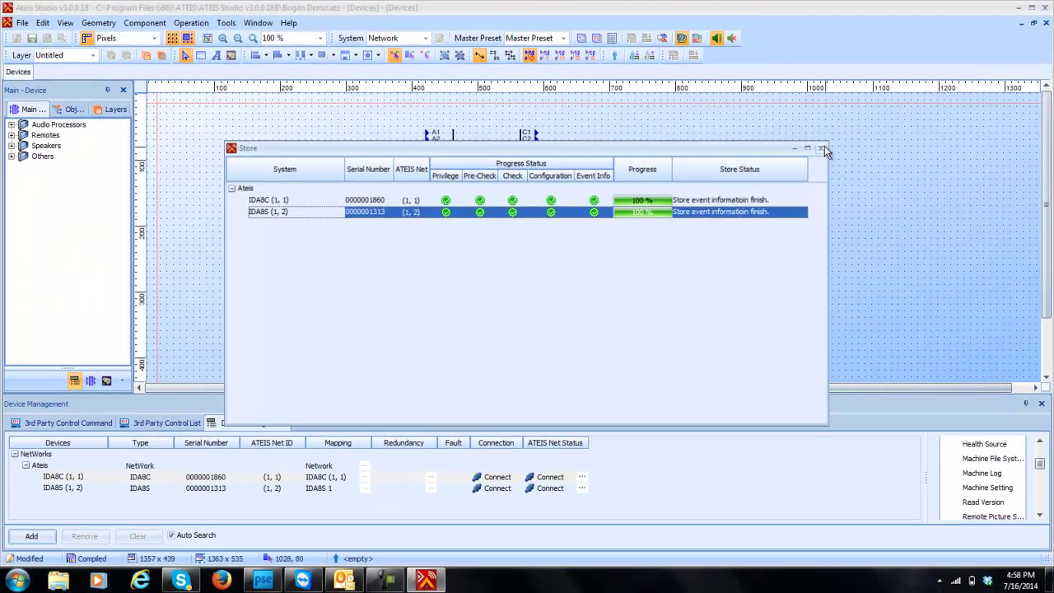
{"action": "left_click", "coordinate": [853, 138]}
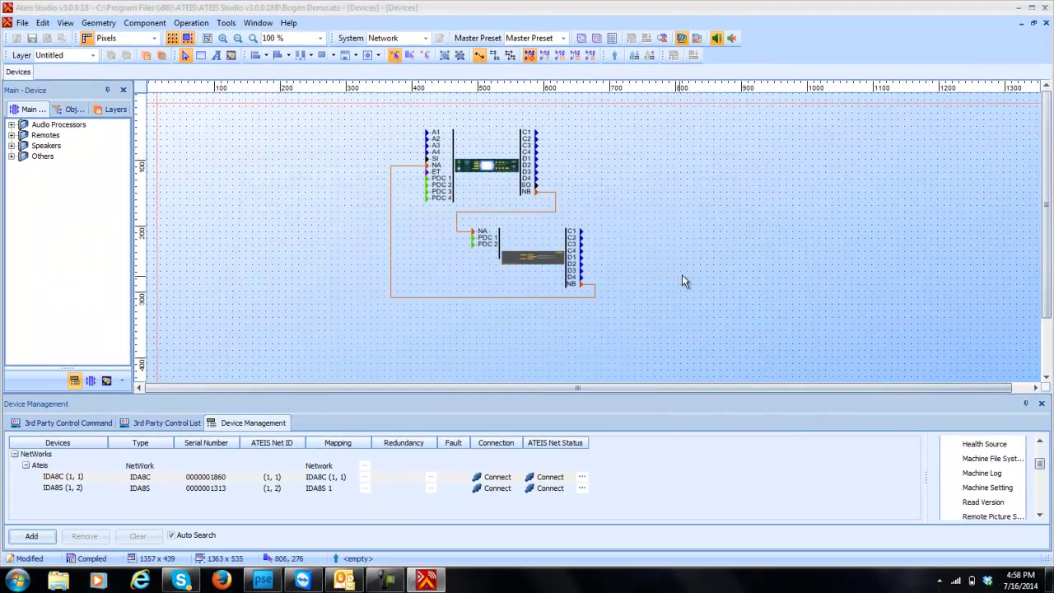